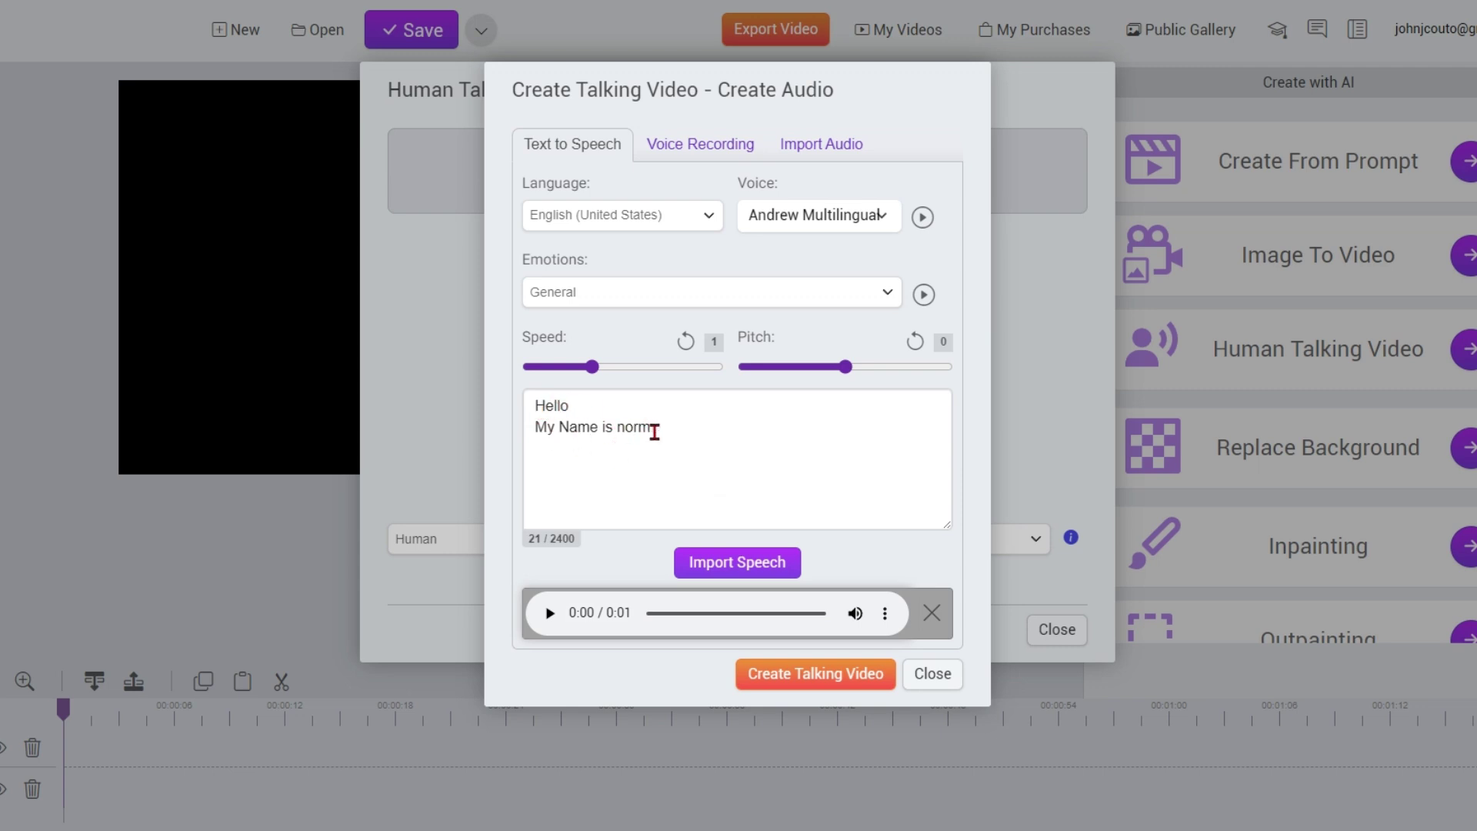
# Step: Add a comma after "Hello" in the speech text and import the speech
pyautogui.click(612, 413)
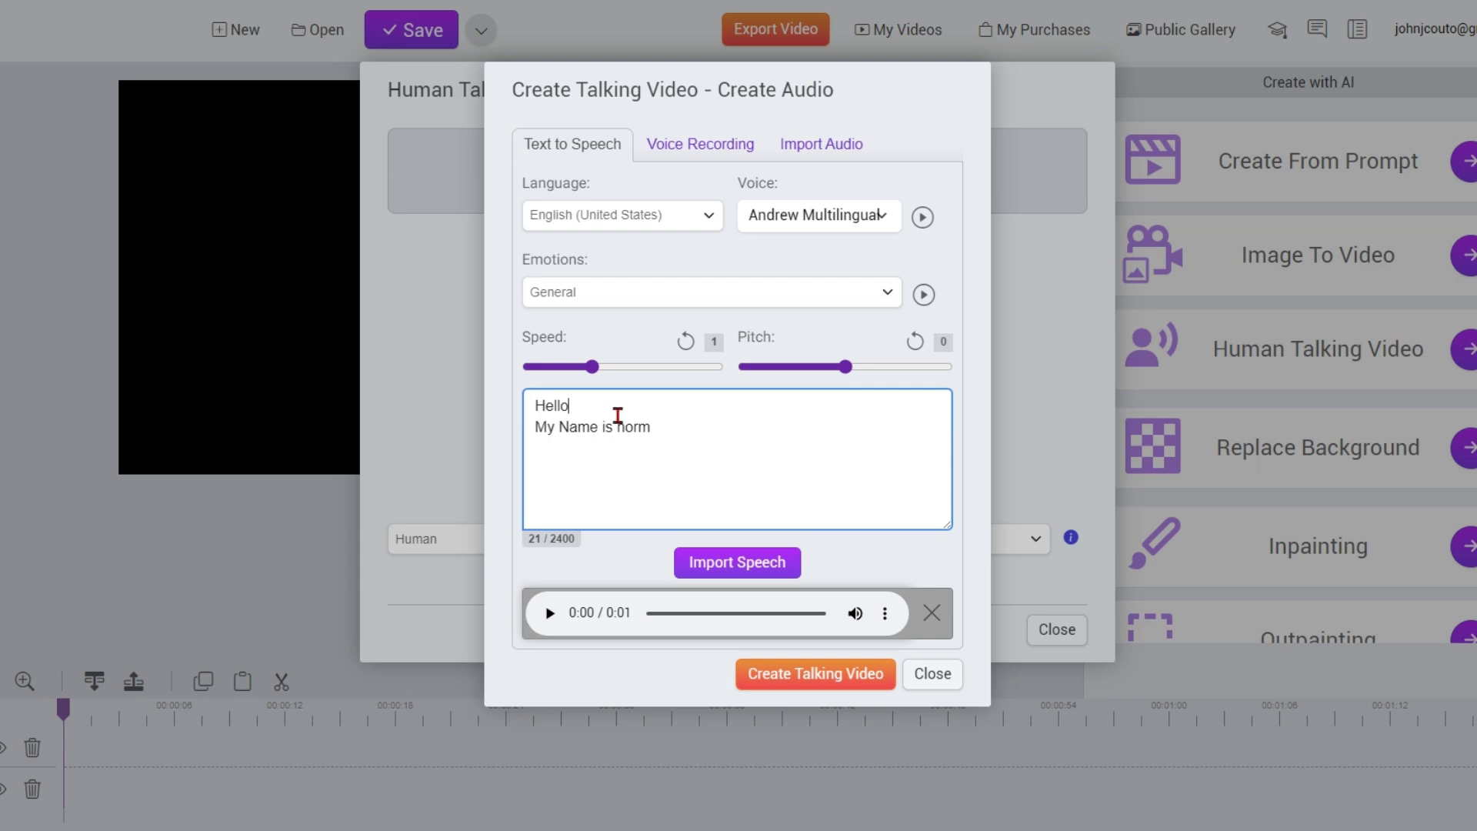
pyautogui.write(',')
pyautogui.click(744, 563)
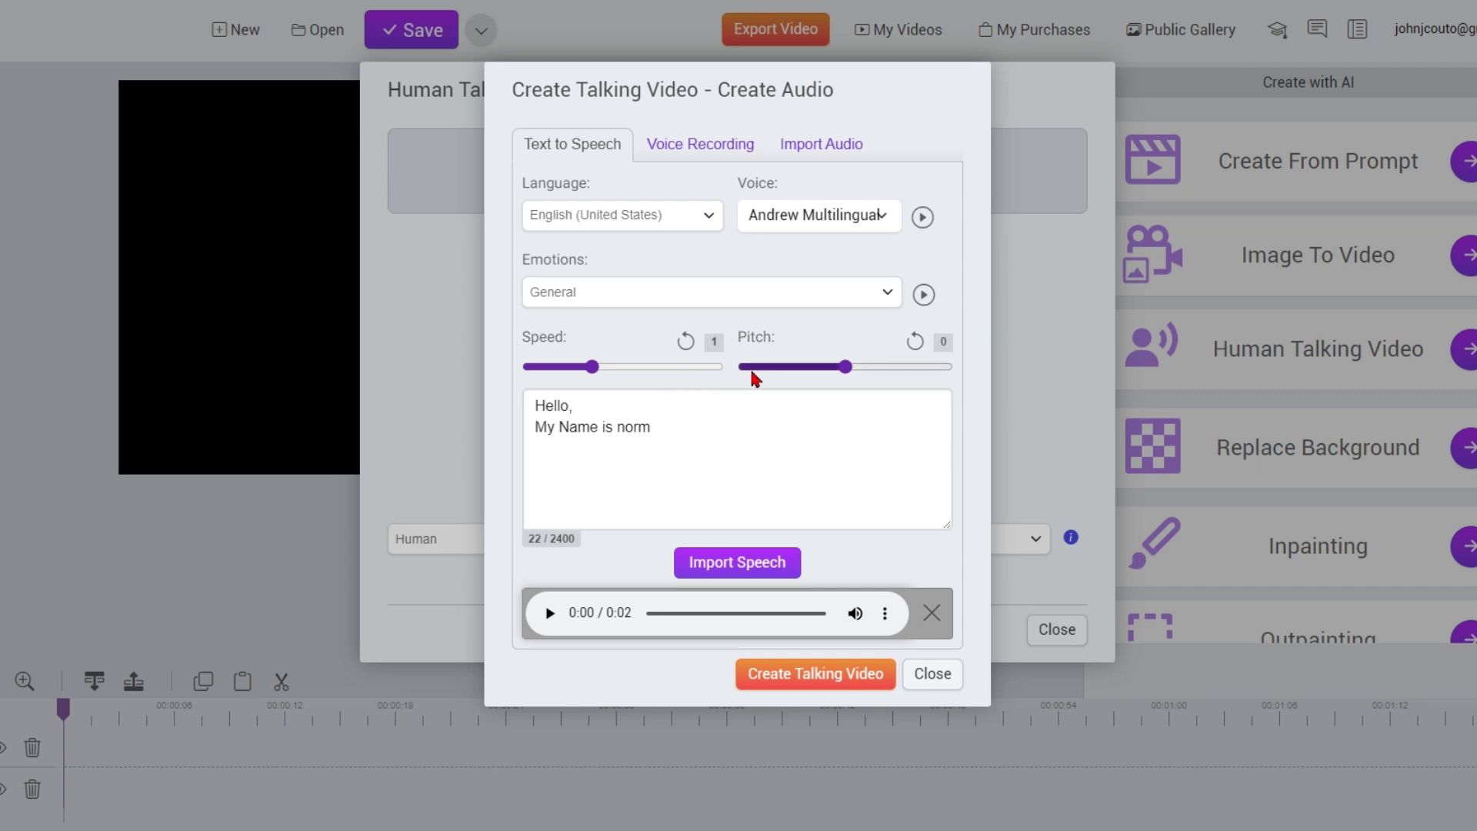
# Step: Insert a new line containing <break /> above "Hello," and import the speech
pyautogui.click(532, 406)
pyautogui.press('Return')
pyautogui.press('Up')
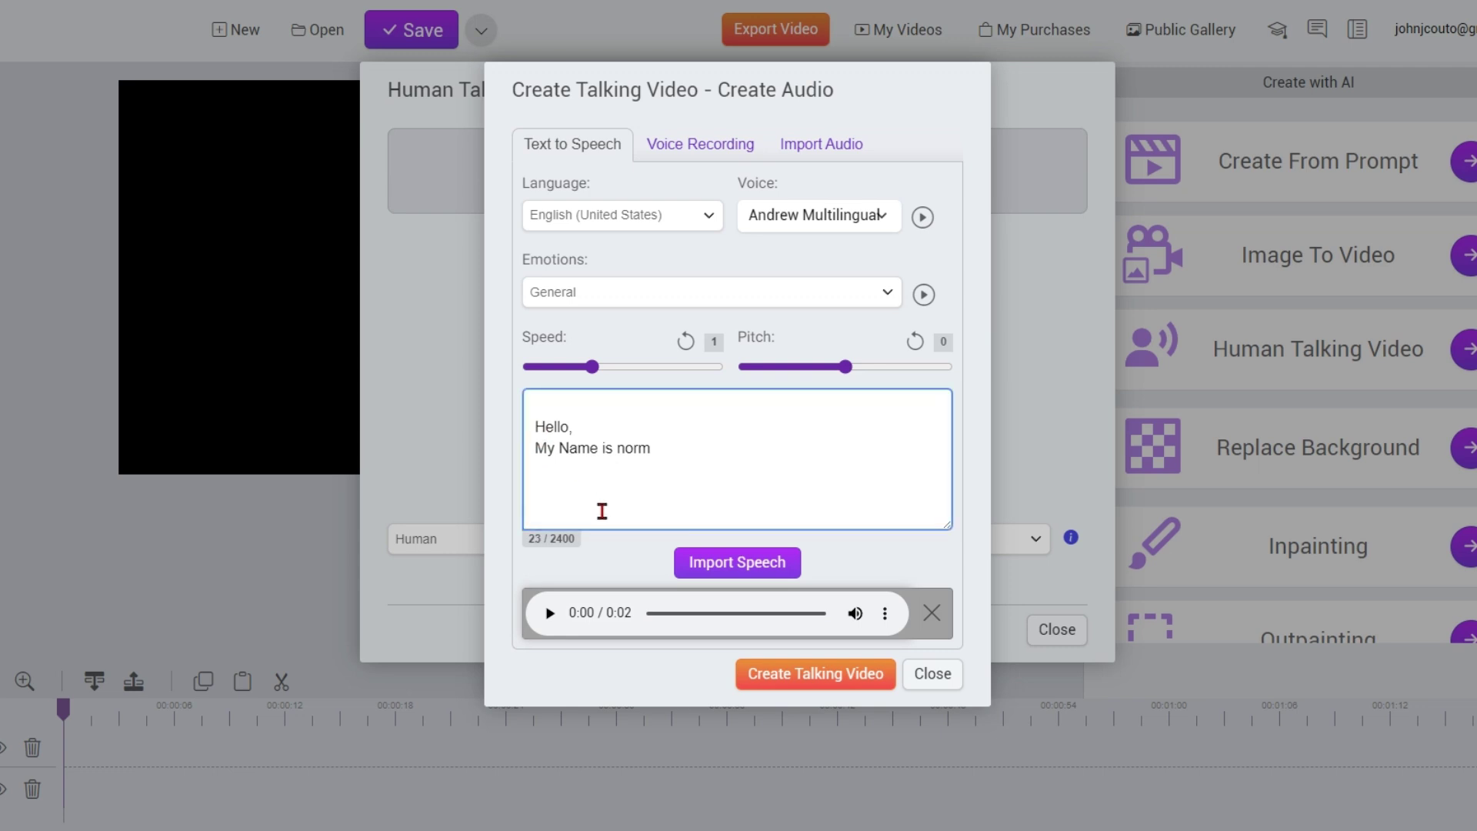
pyautogui.write('<Break \\>')
pyautogui.click(752, 567)
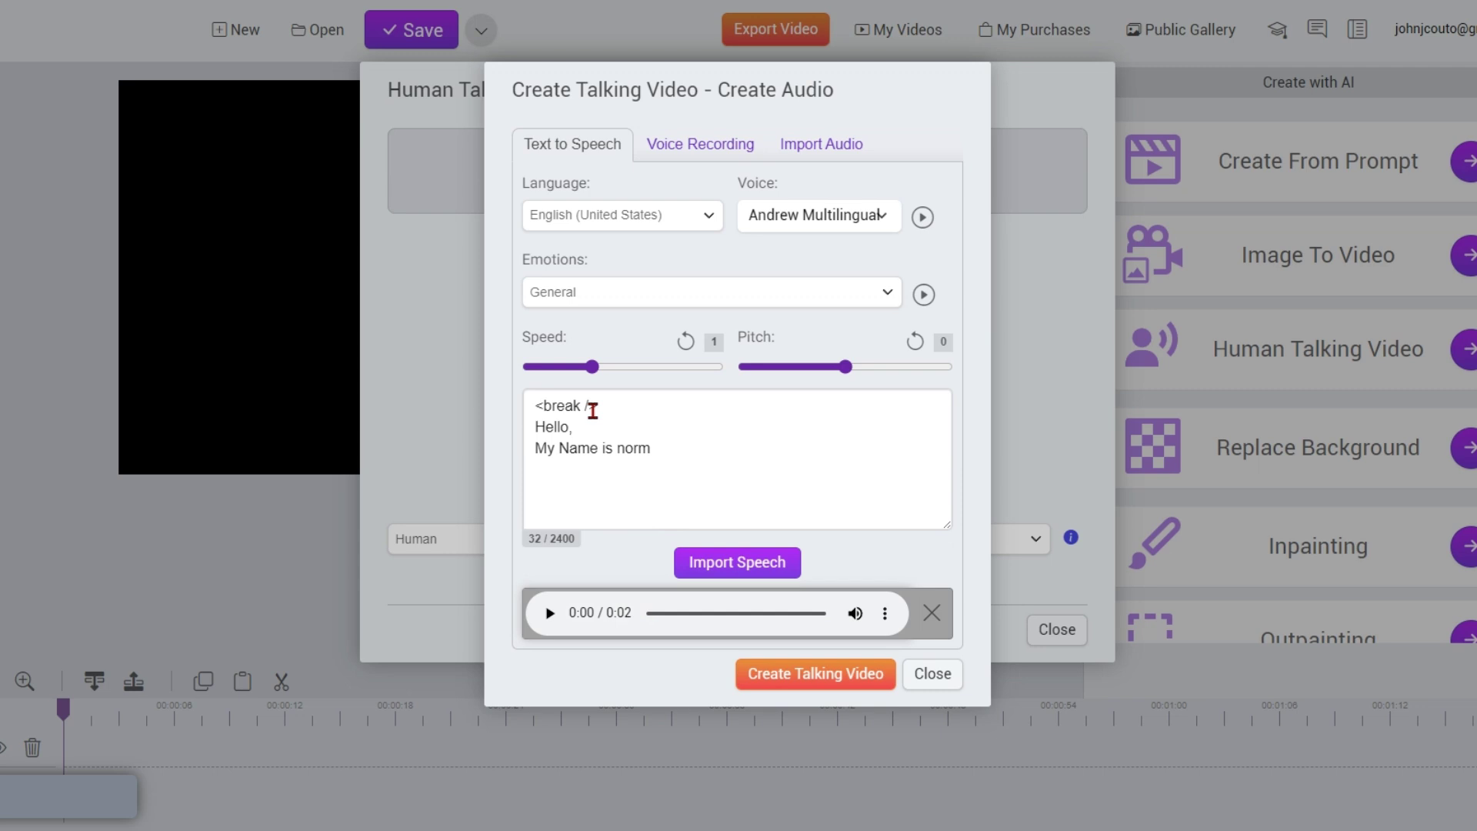
# Step: Repeat the <break /> tag five more times on the first line and import the speech
pyautogui.moveTo(608, 410); pyautogui.dragTo(531, 406)
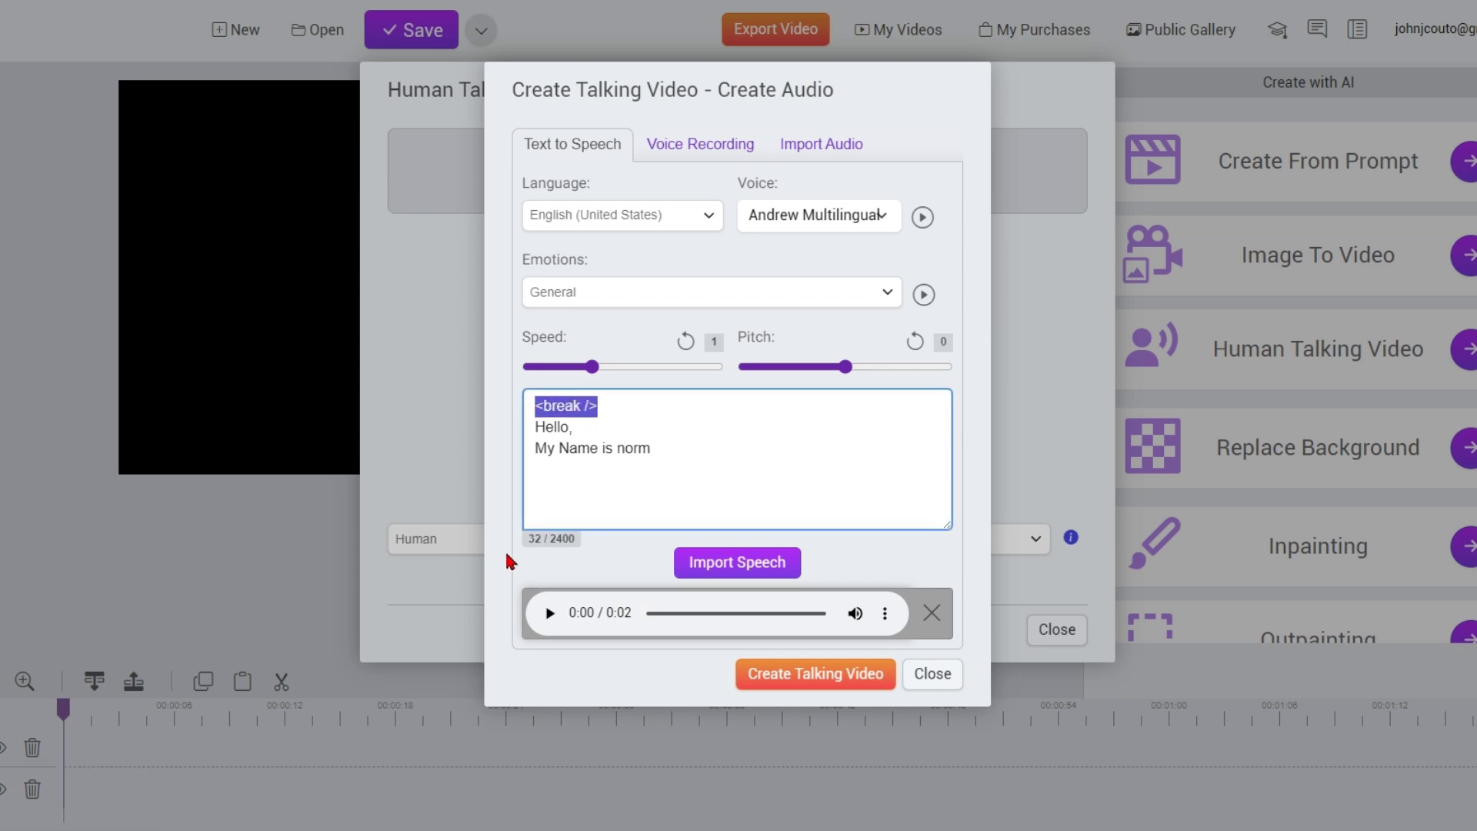
pyautogui.click(629, 408)
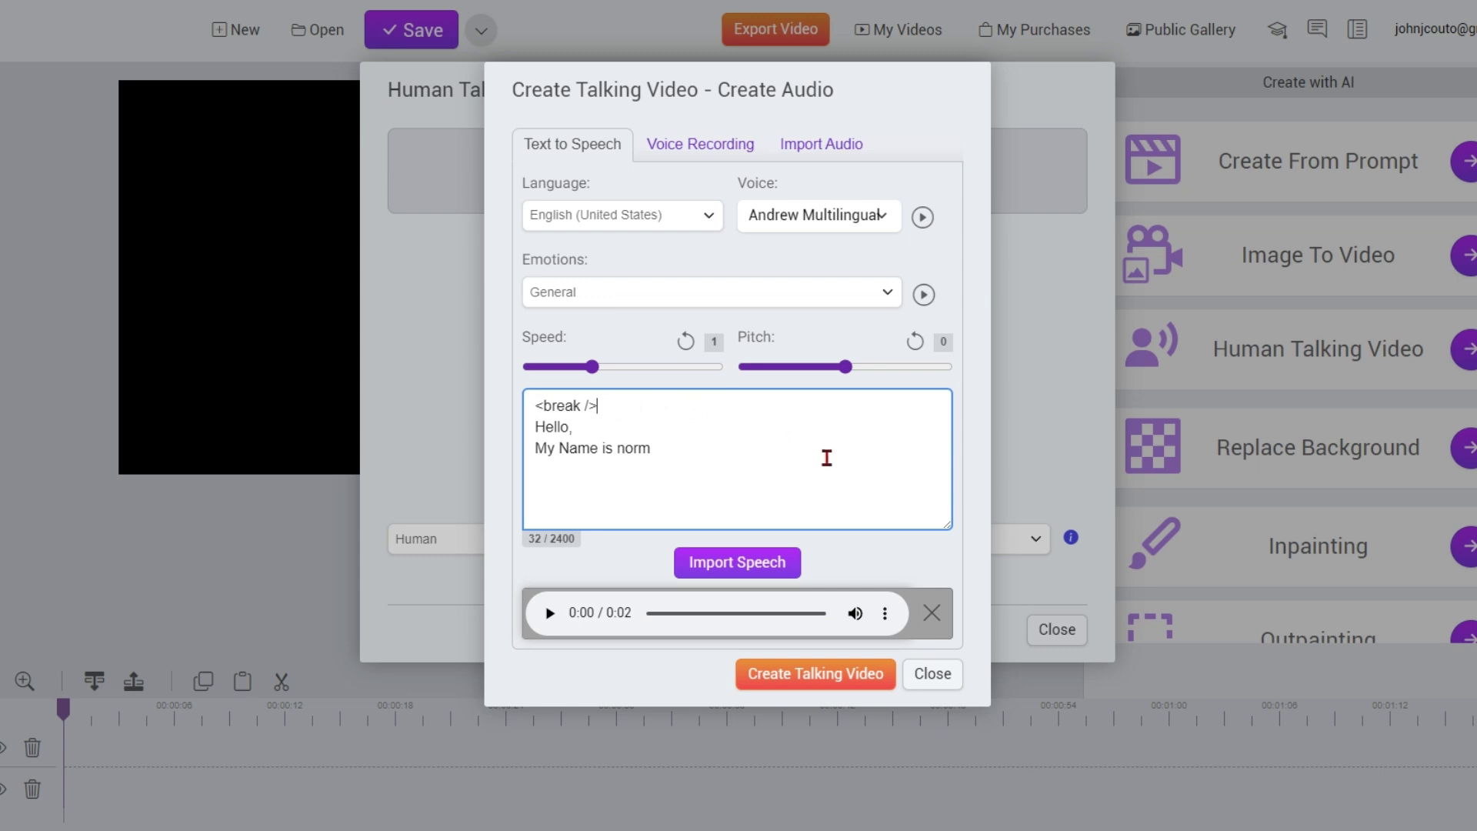
pyautogui.hotkey('ctrl', 'v')
pyautogui.hotkey('ctrl', 'v')
pyautogui.hotkey('ctrl', 'v')
pyautogui.hotkey('ctrl', 'v')
pyautogui.hotkey('ctrl', 'v')
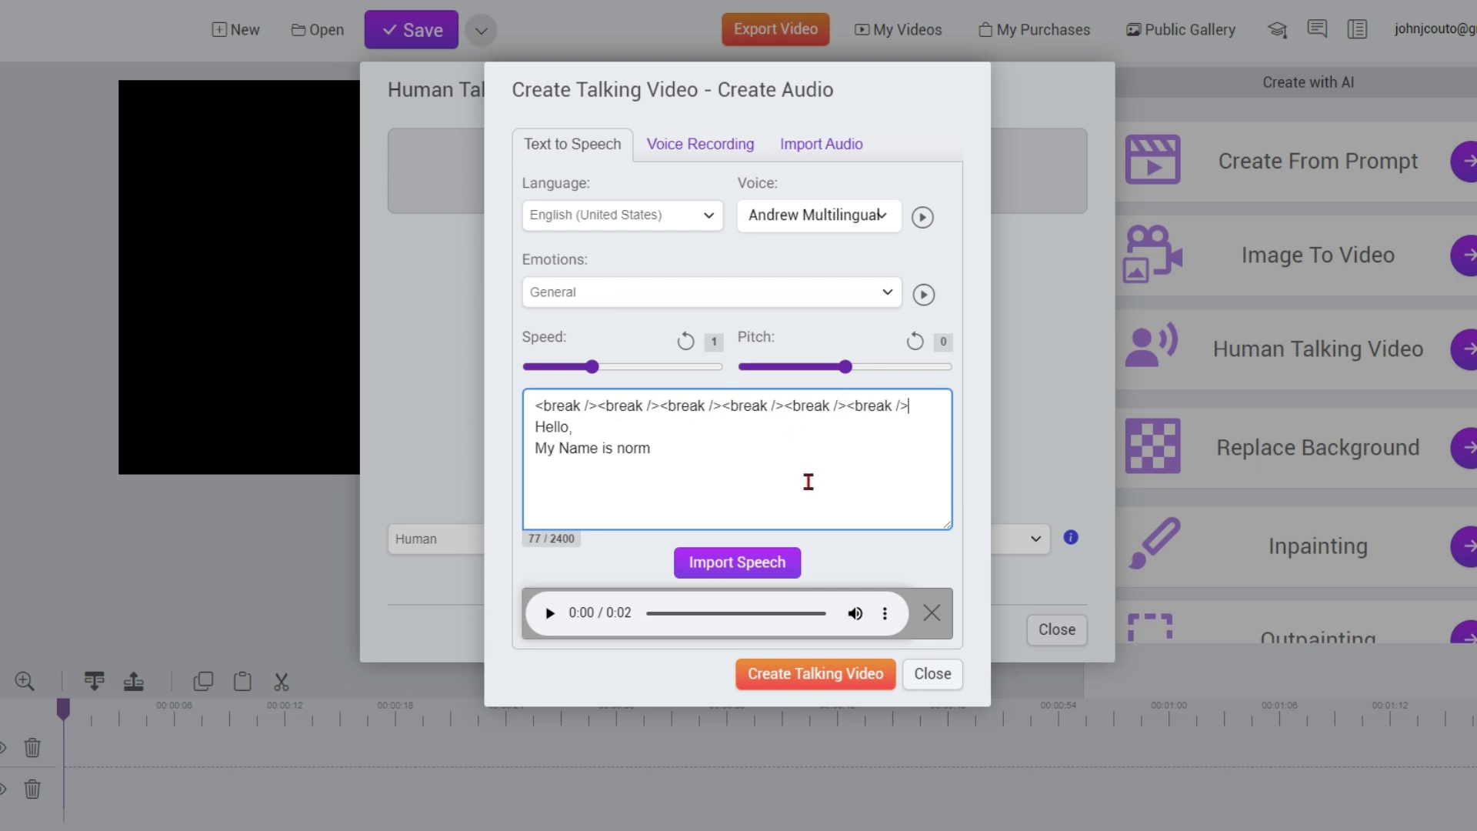
pyautogui.click(735, 569)
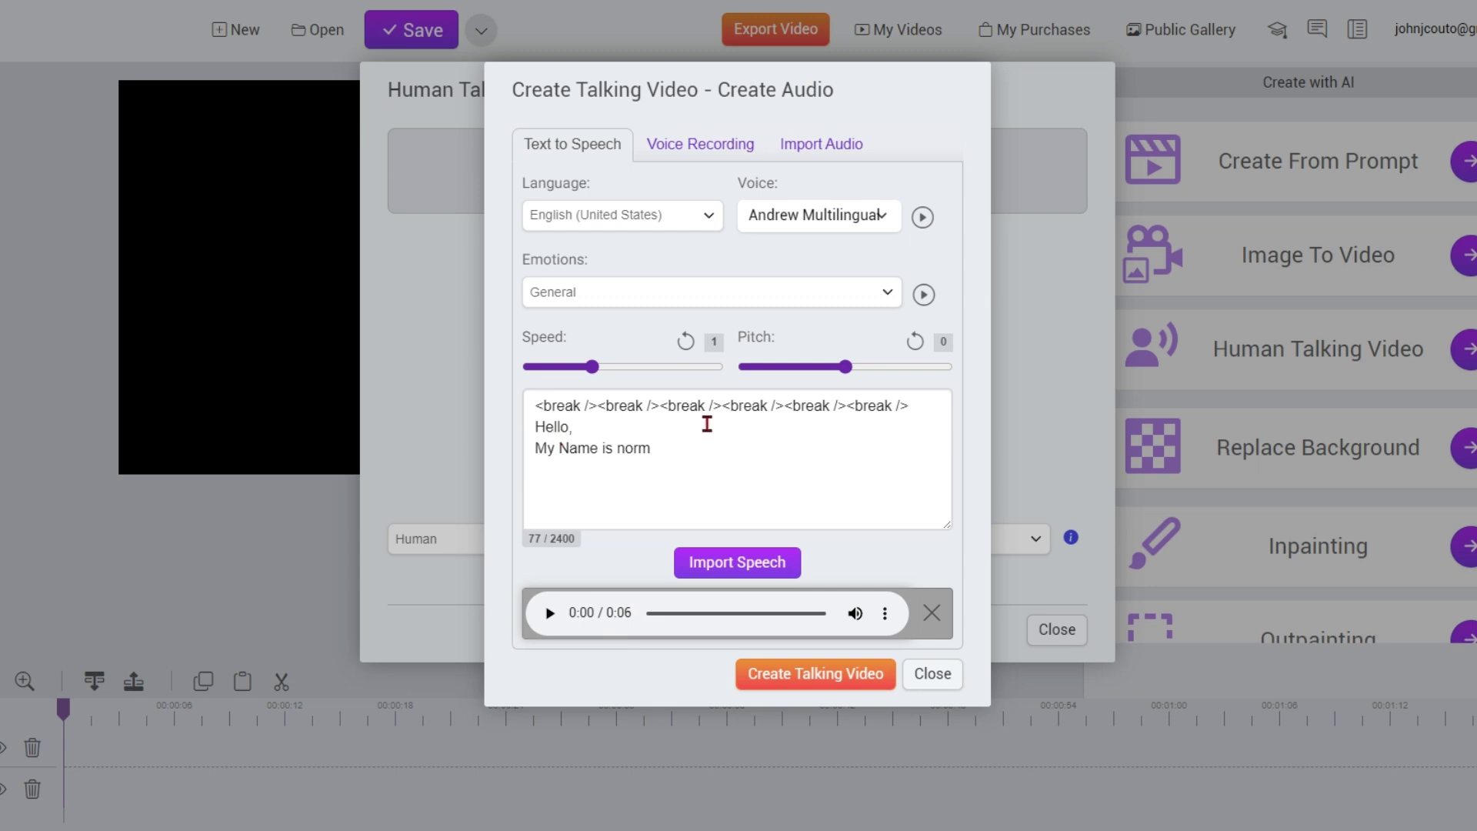
# Step: Copy the row of six <break /> tags onto a new line below "Hello," and import the speech
pyautogui.moveTo(914, 409); pyautogui.dragTo(536, 406)
pyautogui.hotkey('ctrl', 'c')
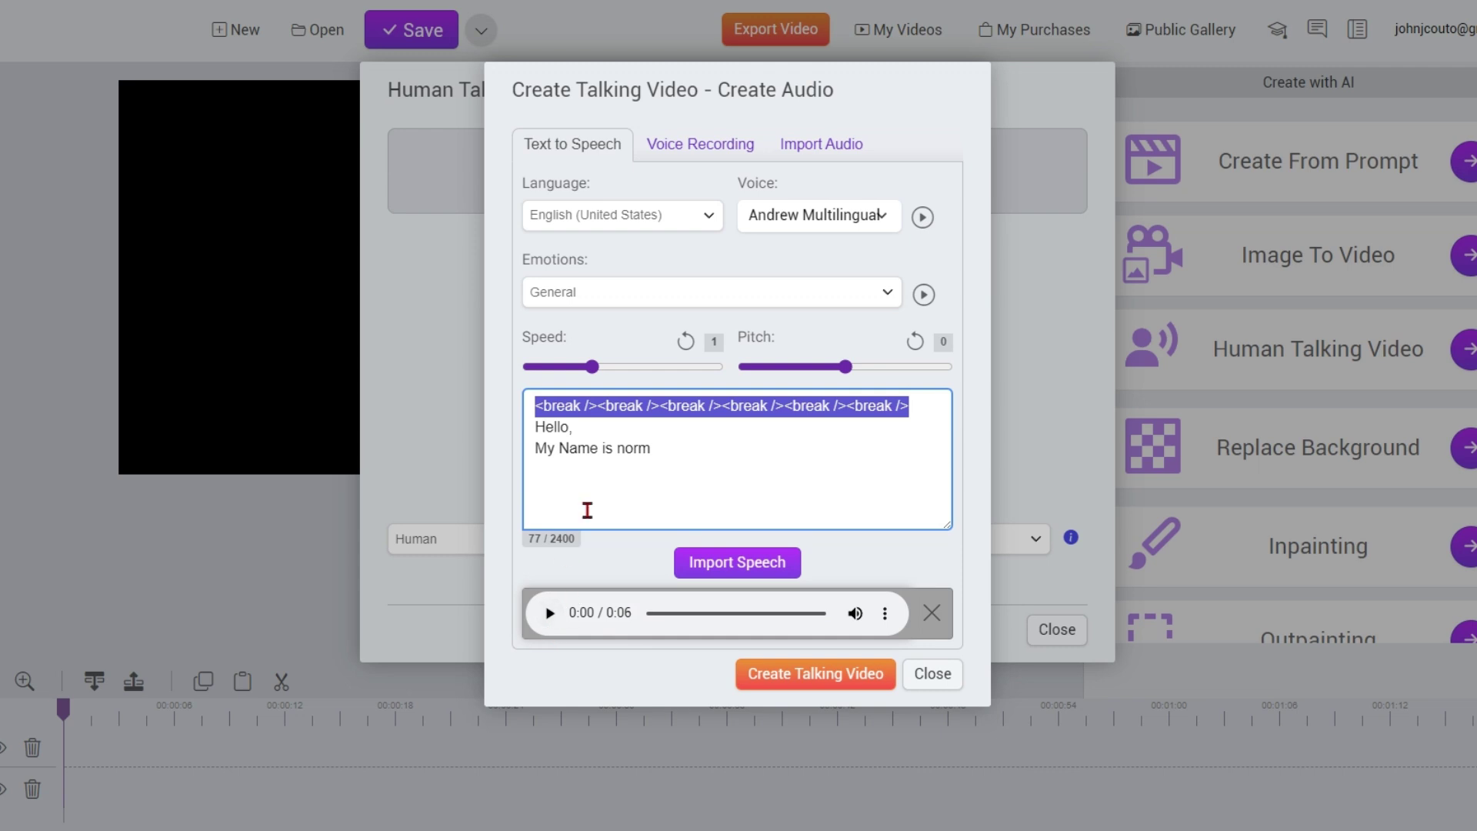
pyautogui.click(587, 432)
pyautogui.press('Return')
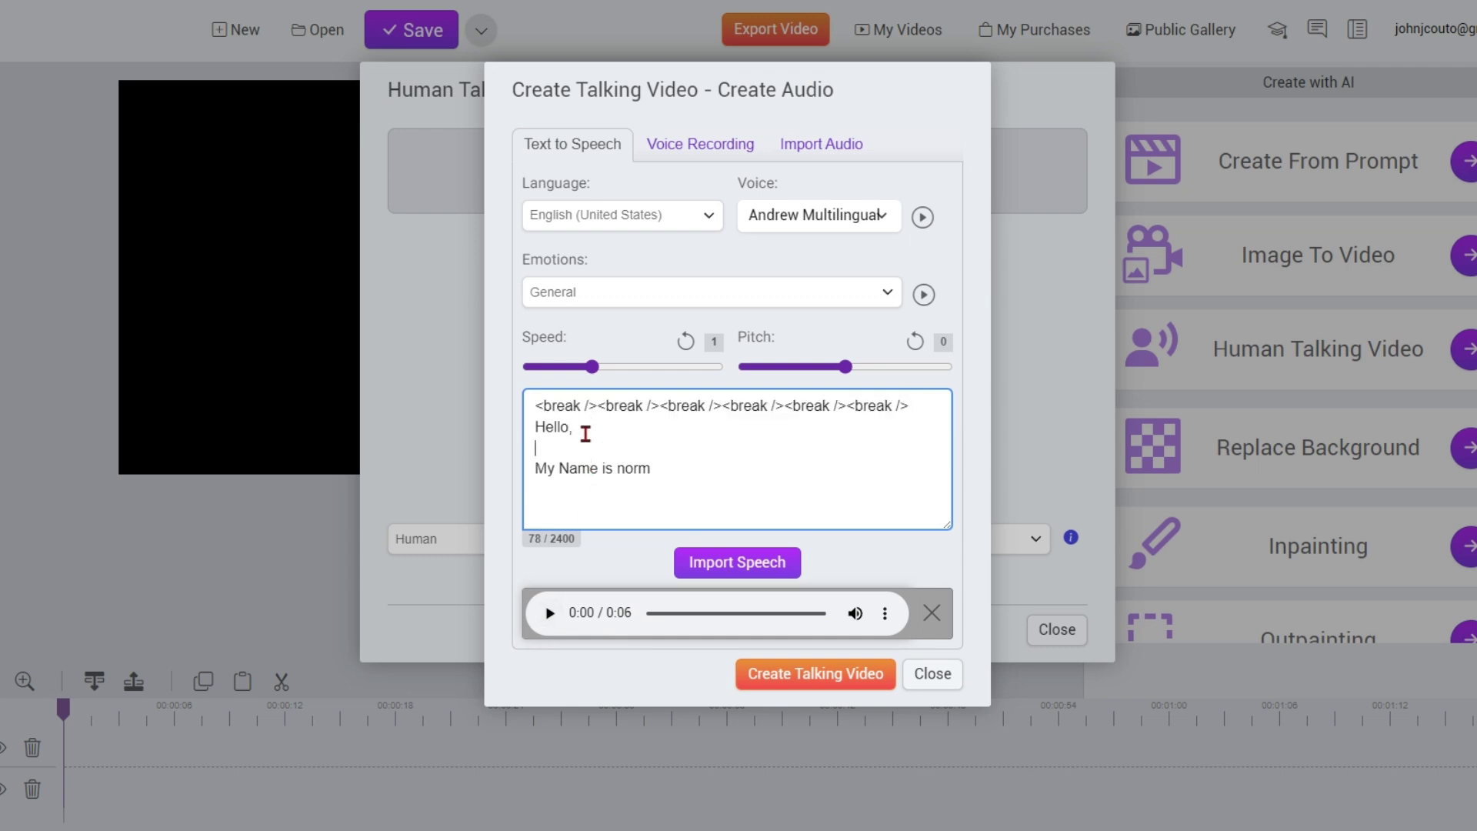
pyautogui.hotkey('ctrl', 'v')
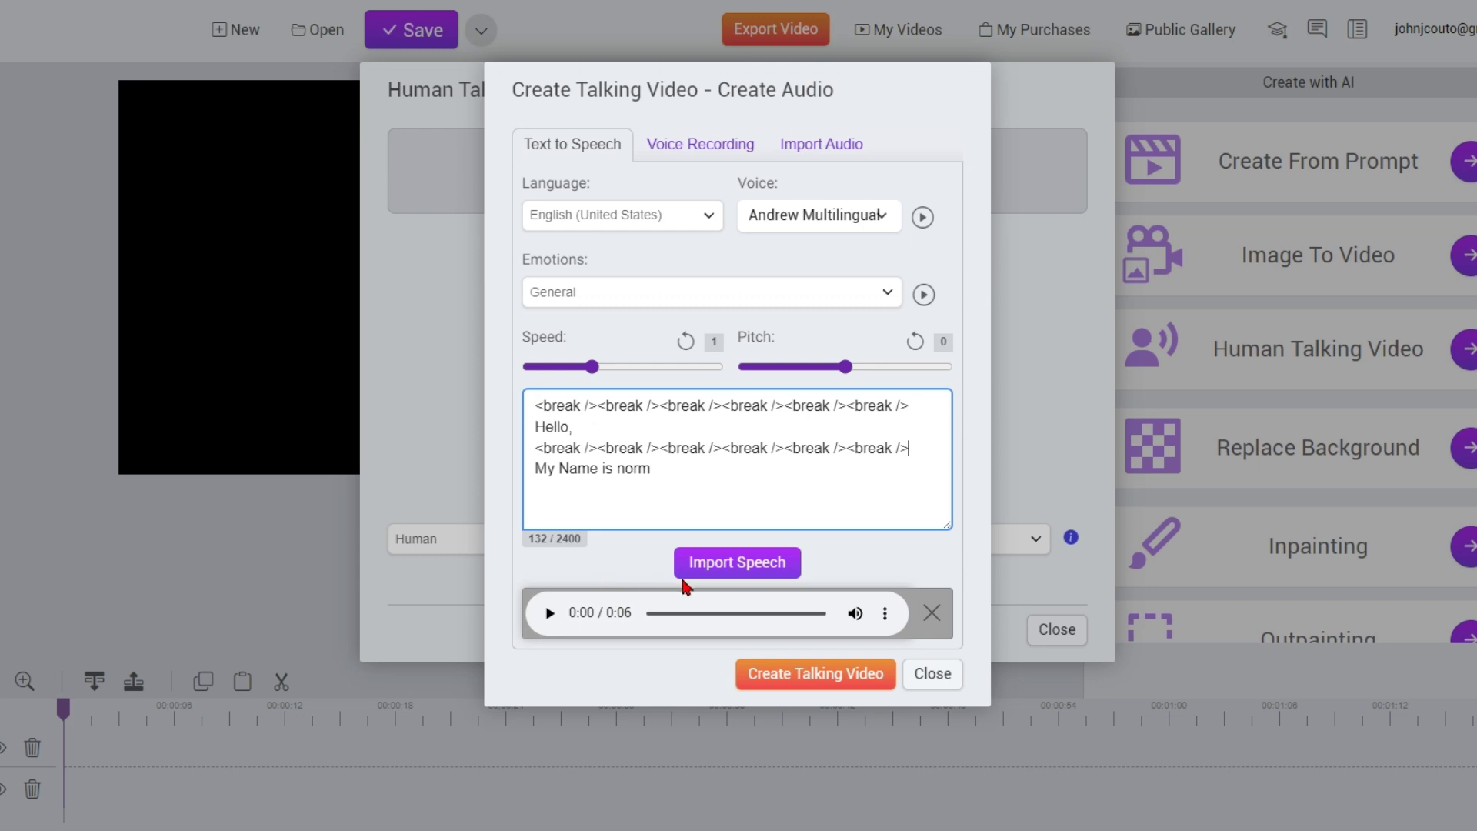
pyautogui.click(730, 566)
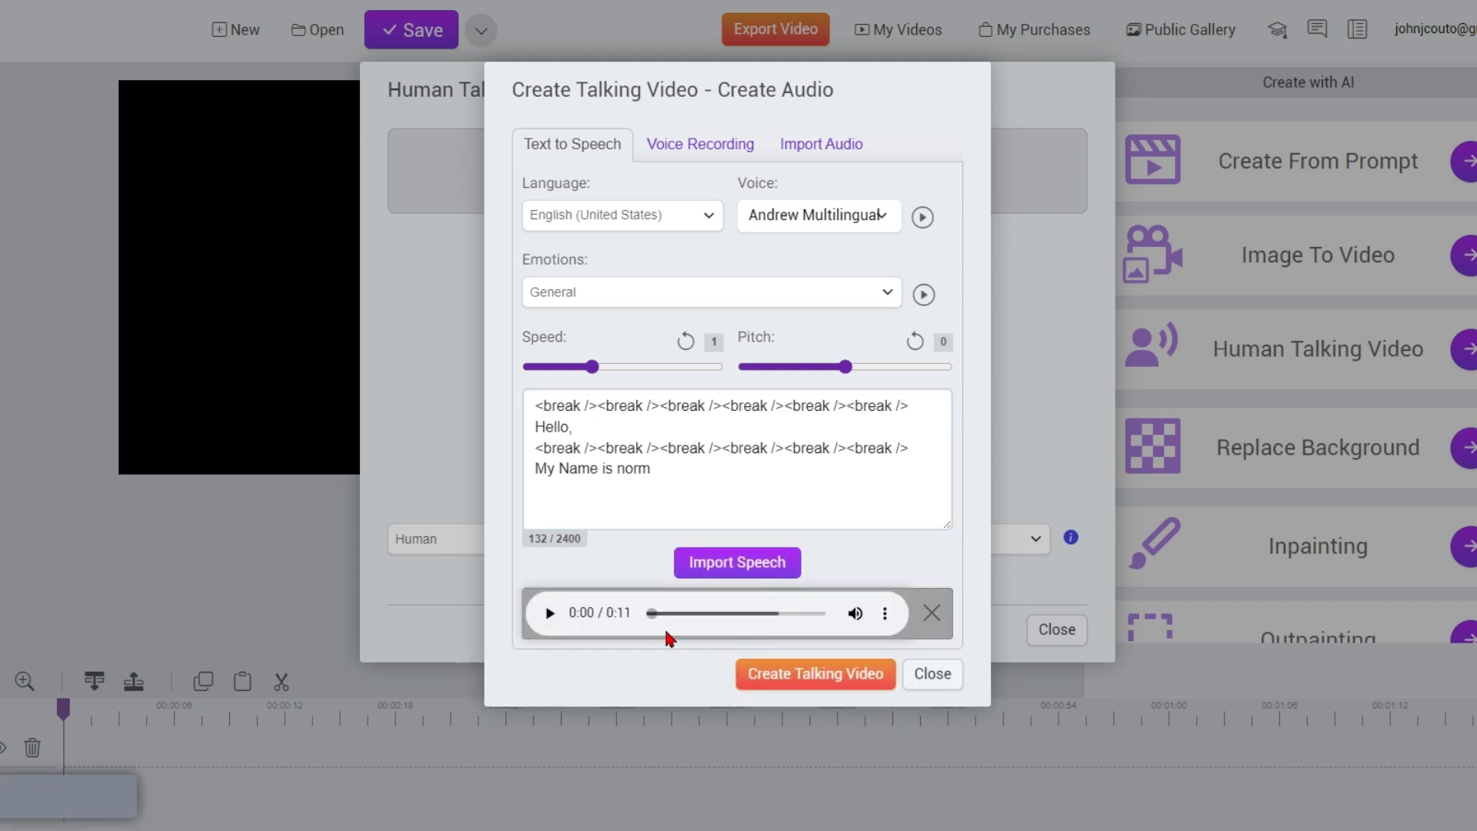
# Step: Copy the six <break /> tags onto a new line below the name sentence, then import the speech and play it
pyautogui.moveTo(920, 449); pyautogui.dragTo(521, 456)
pyautogui.hotkey('ctrl', 'c')
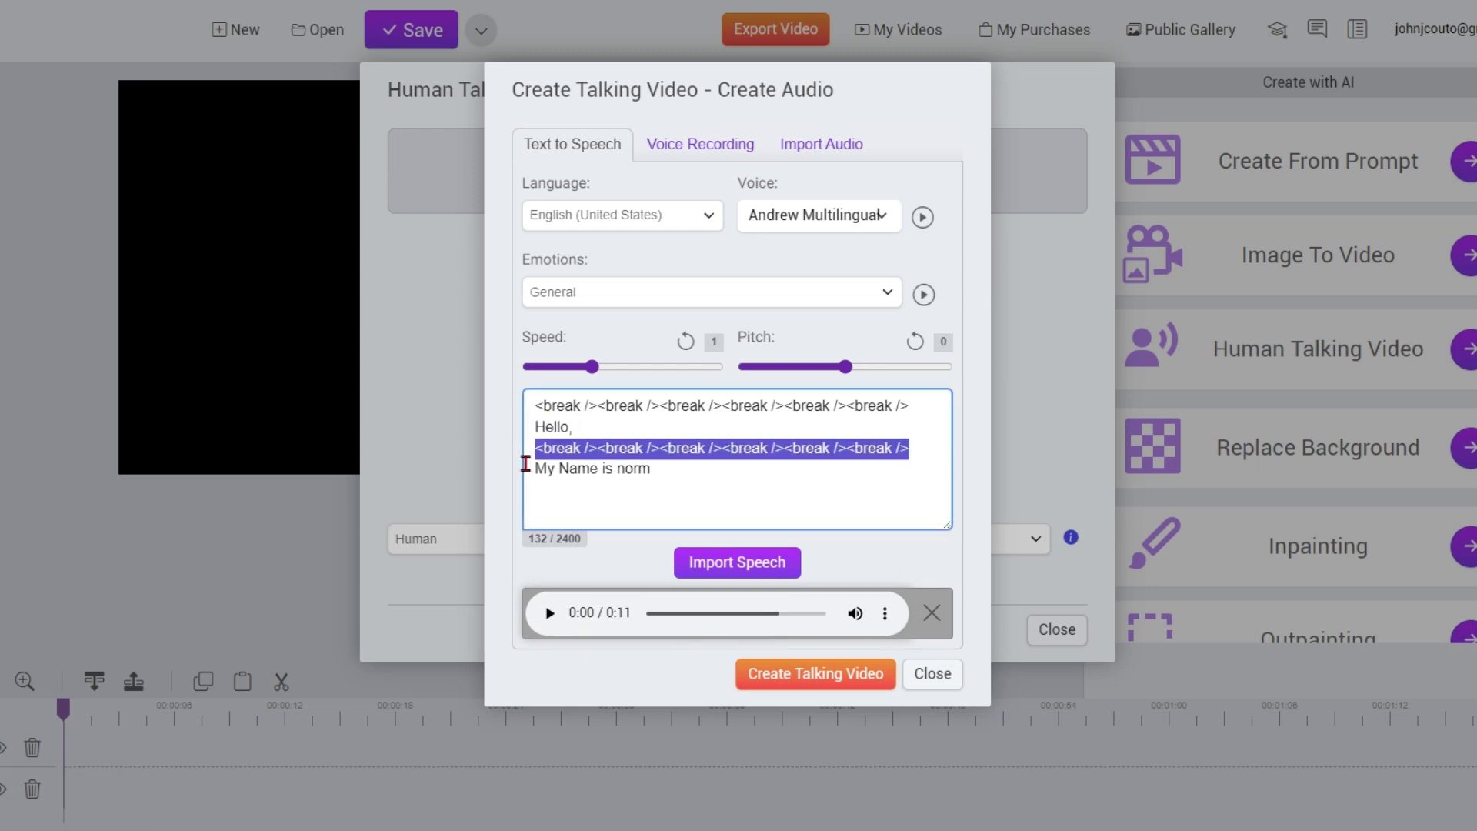
pyautogui.click(551, 492)
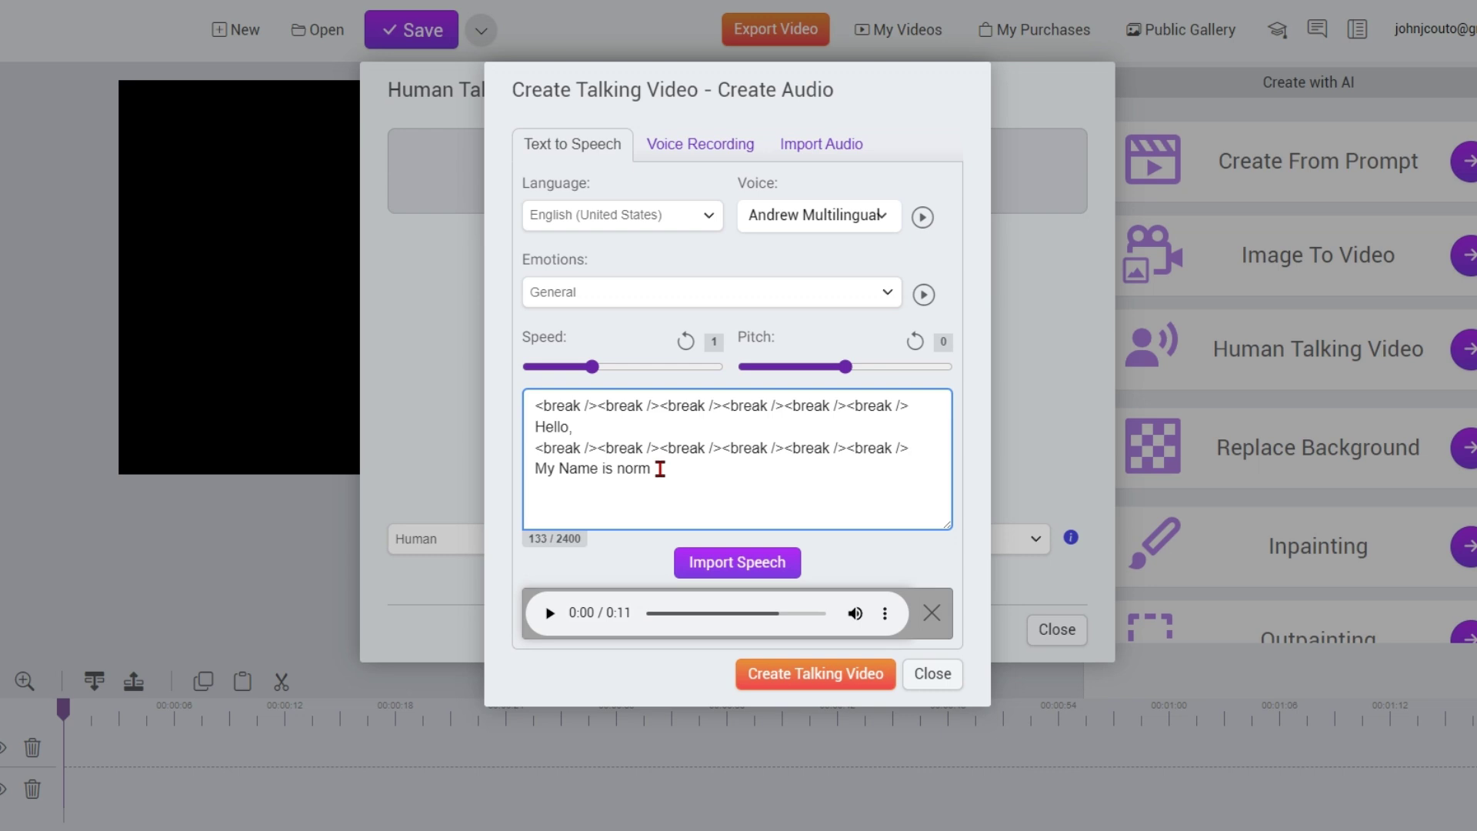
pyautogui.hotkey('ctrl', 'v')
pyautogui.click(740, 563)
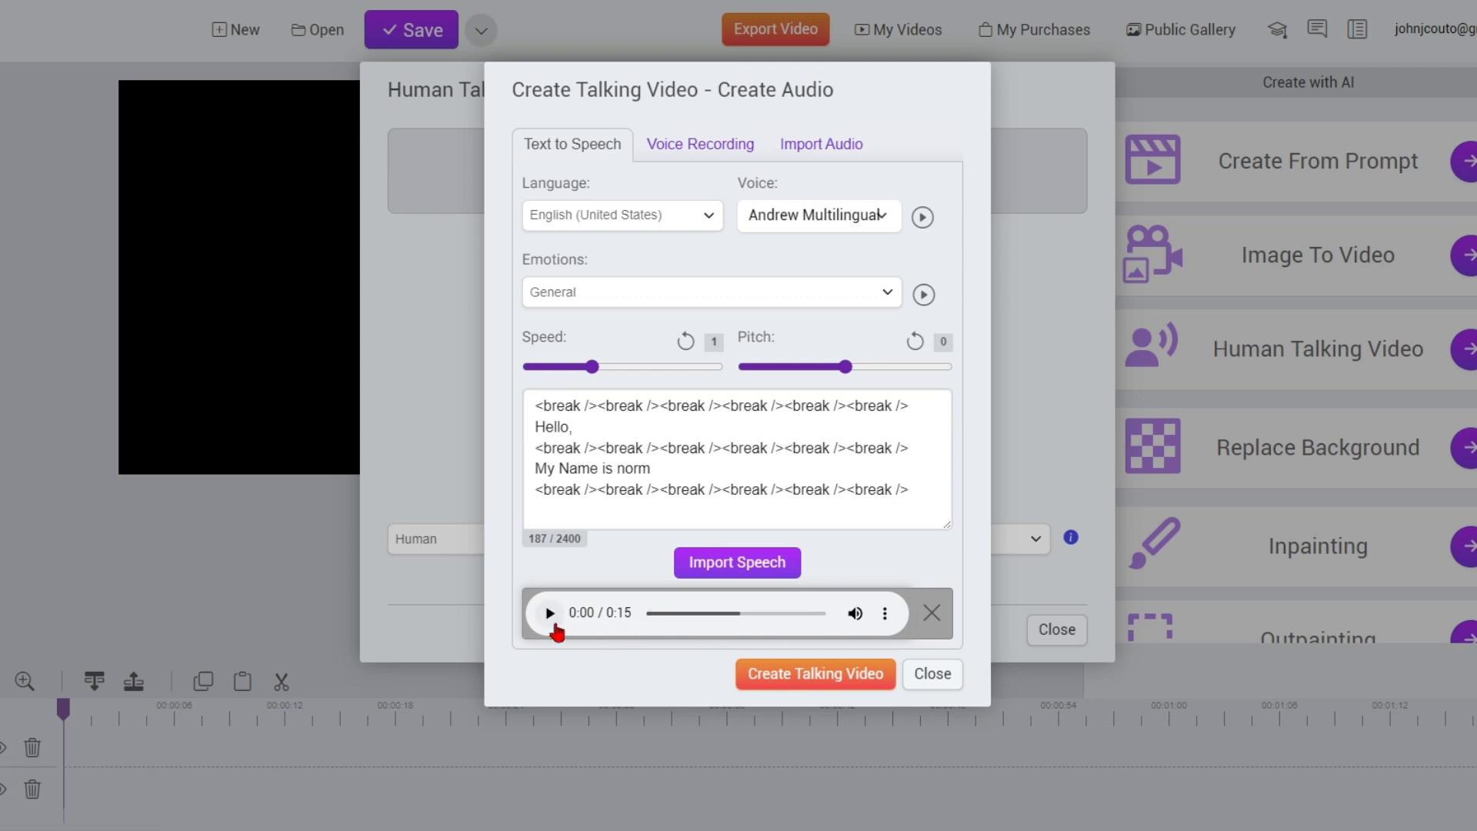
pyautogui.click(550, 615)
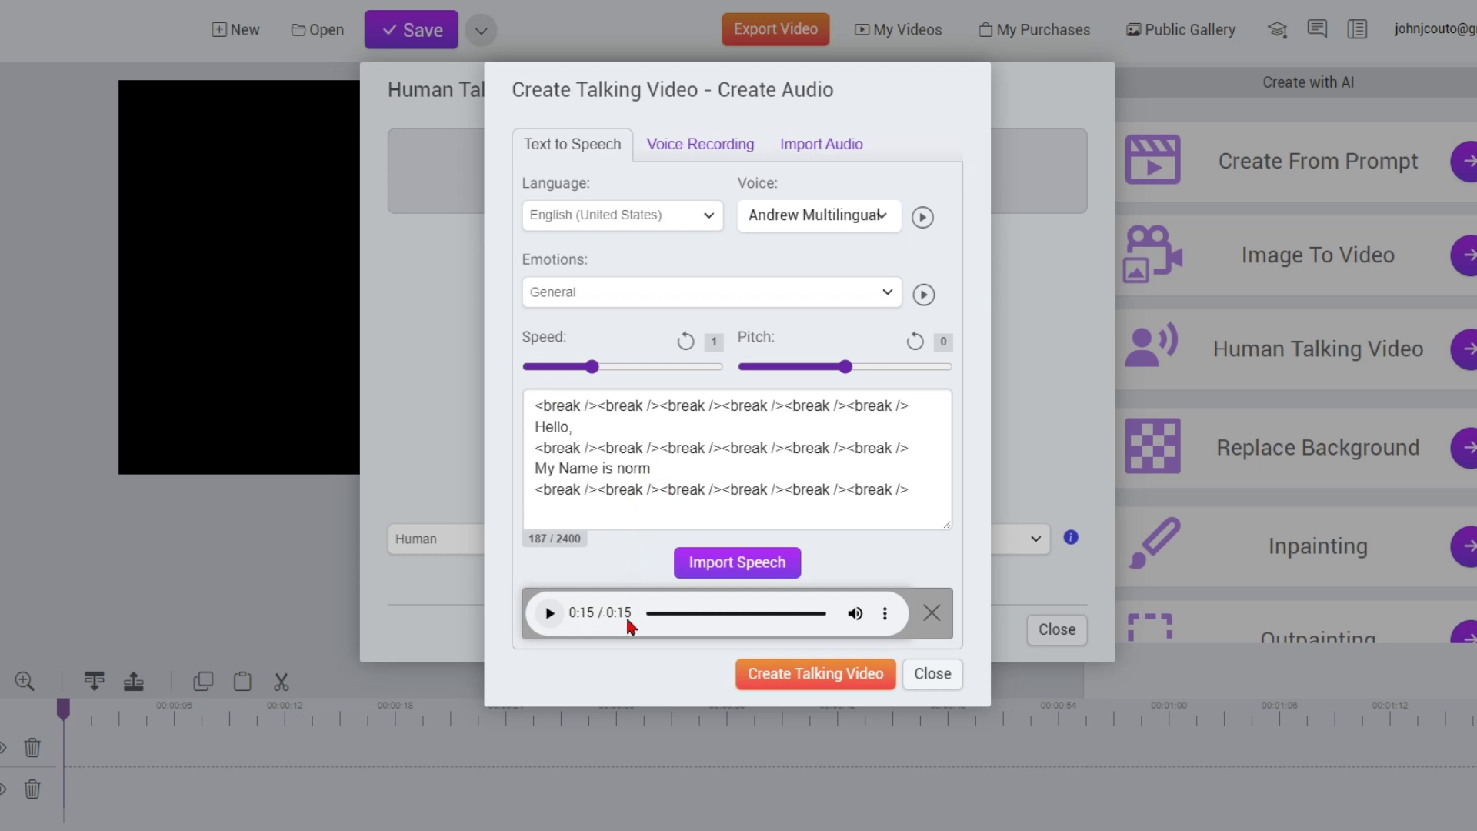
pyautogui.moveTo(924, 406); pyautogui.dragTo(531, 410)
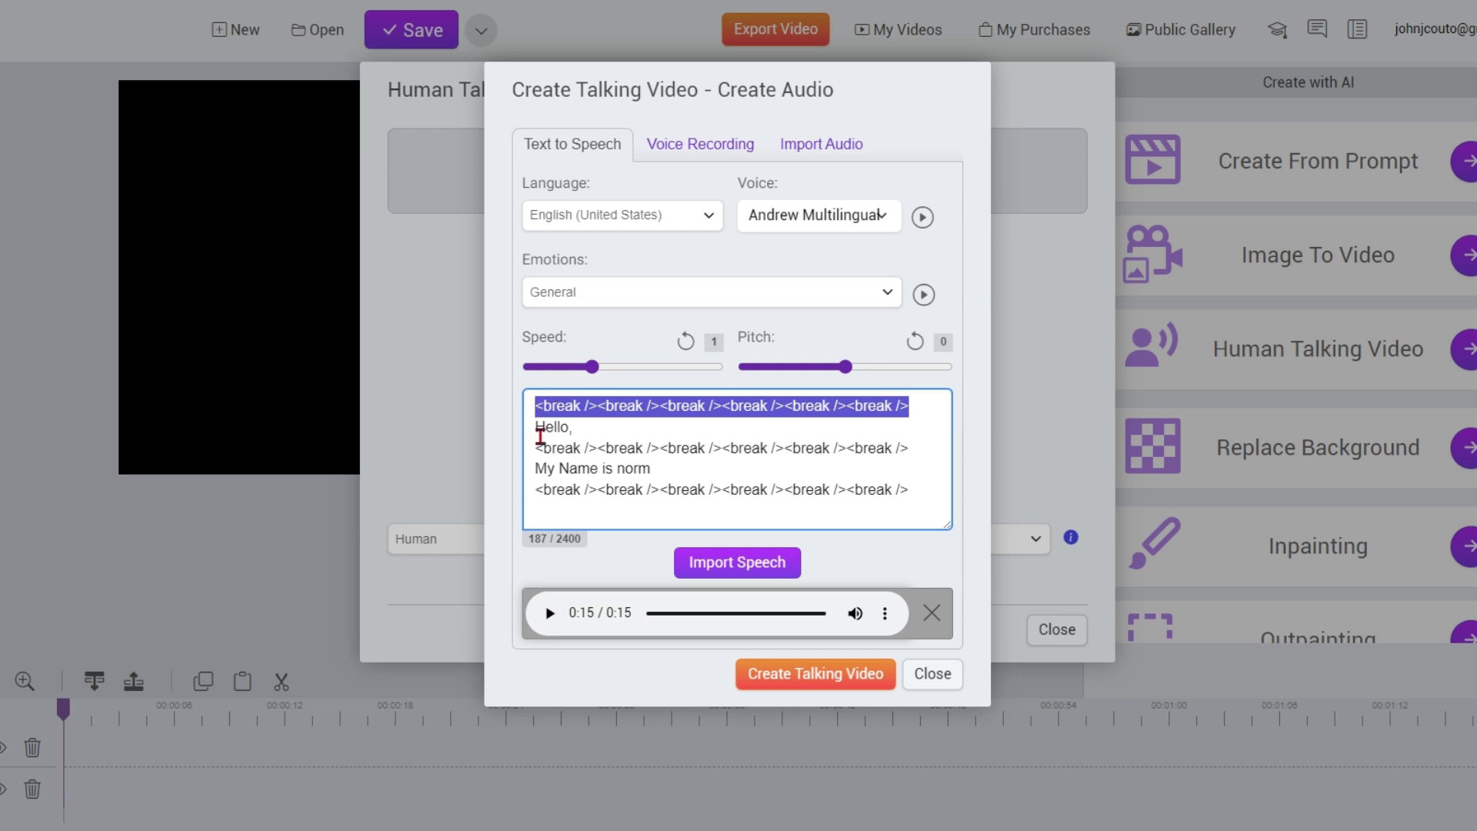
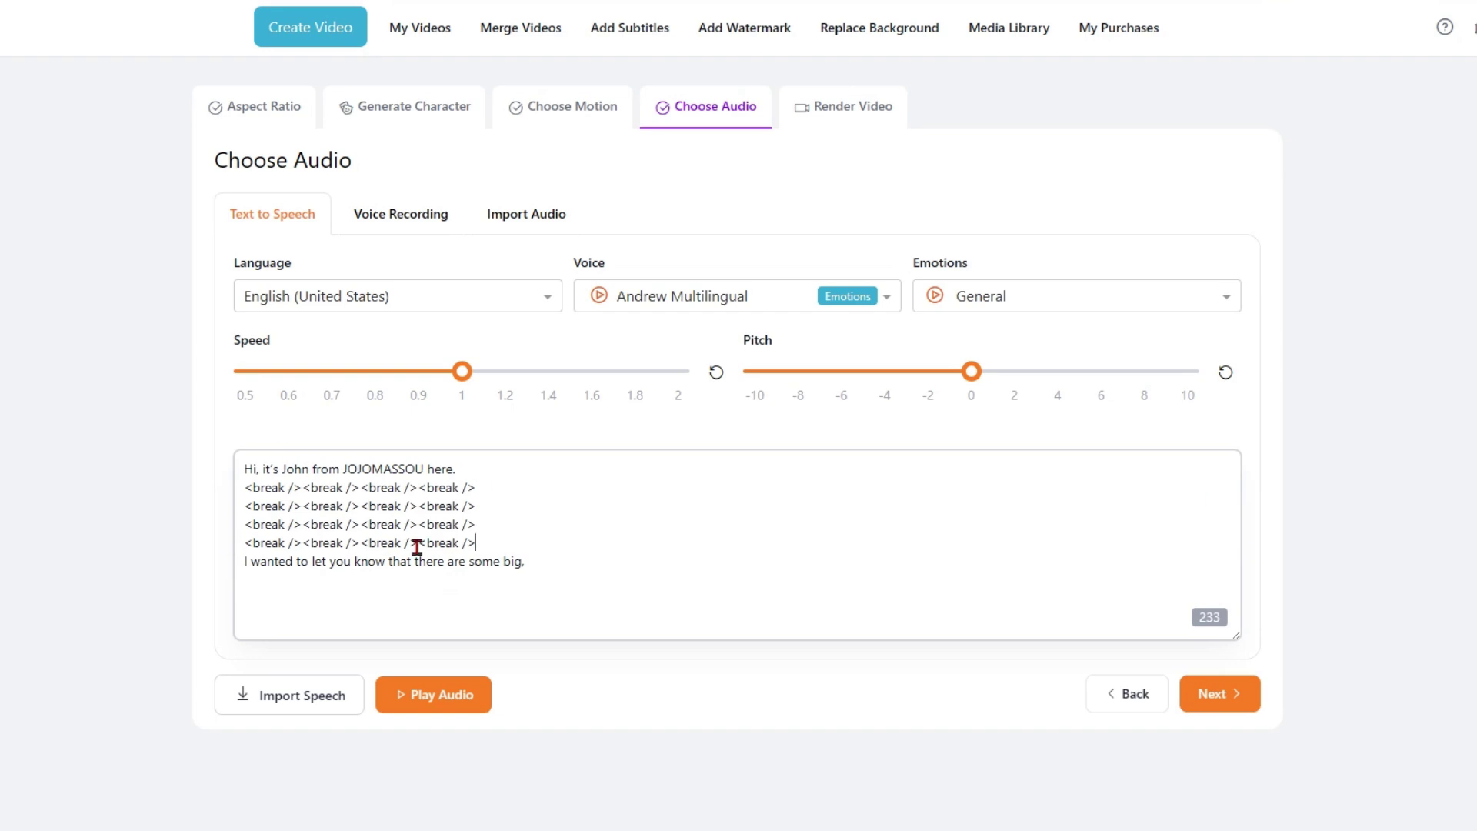
# Step: Delete the four rows of <break /> tags between the two sentences of the Choose Audio script
pyautogui.moveTo(492, 534); pyautogui.dragTo(224, 499)
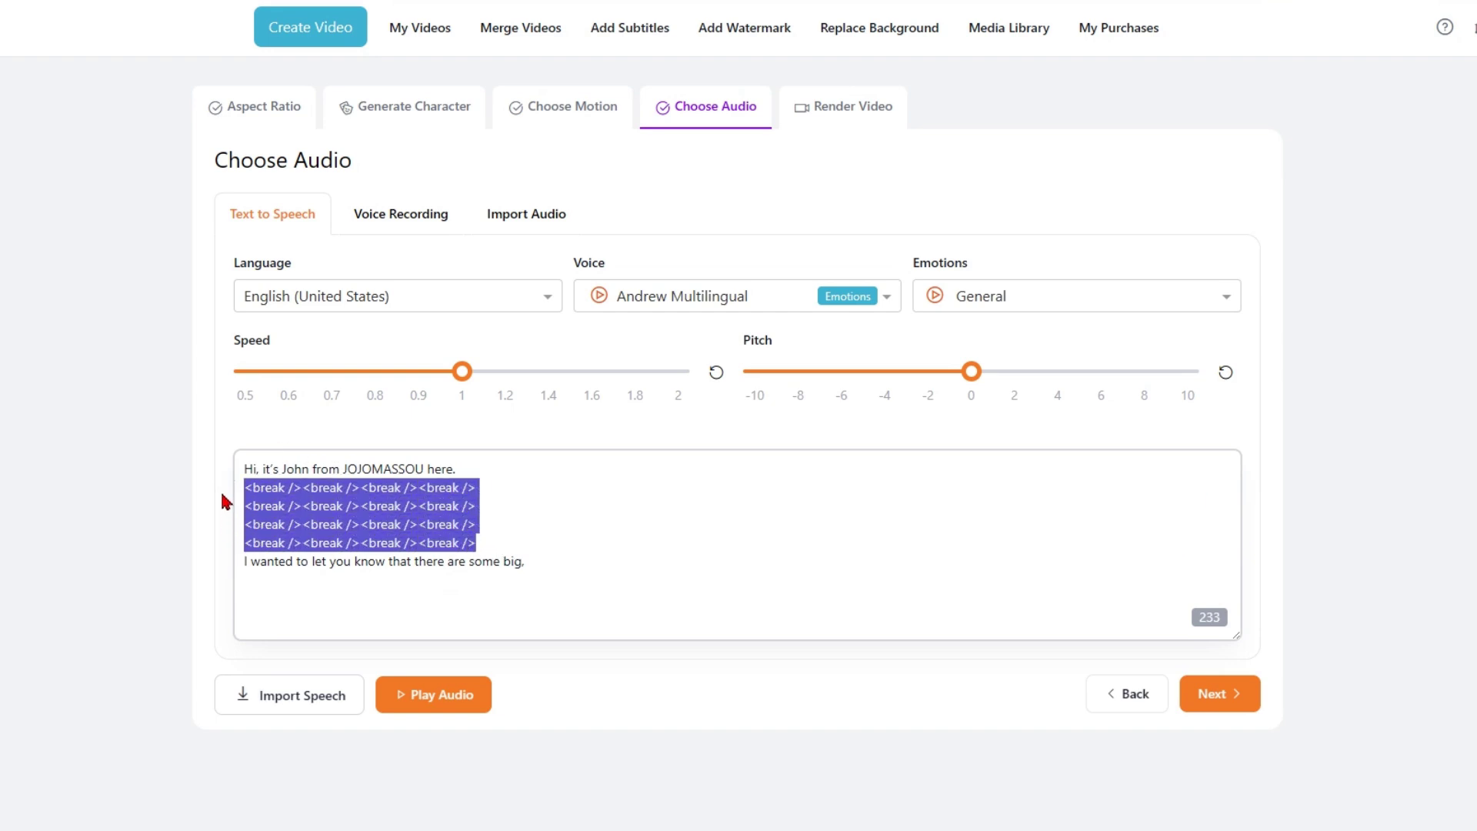
pyautogui.press('BackSpace')
pyautogui.press('BackSpace')
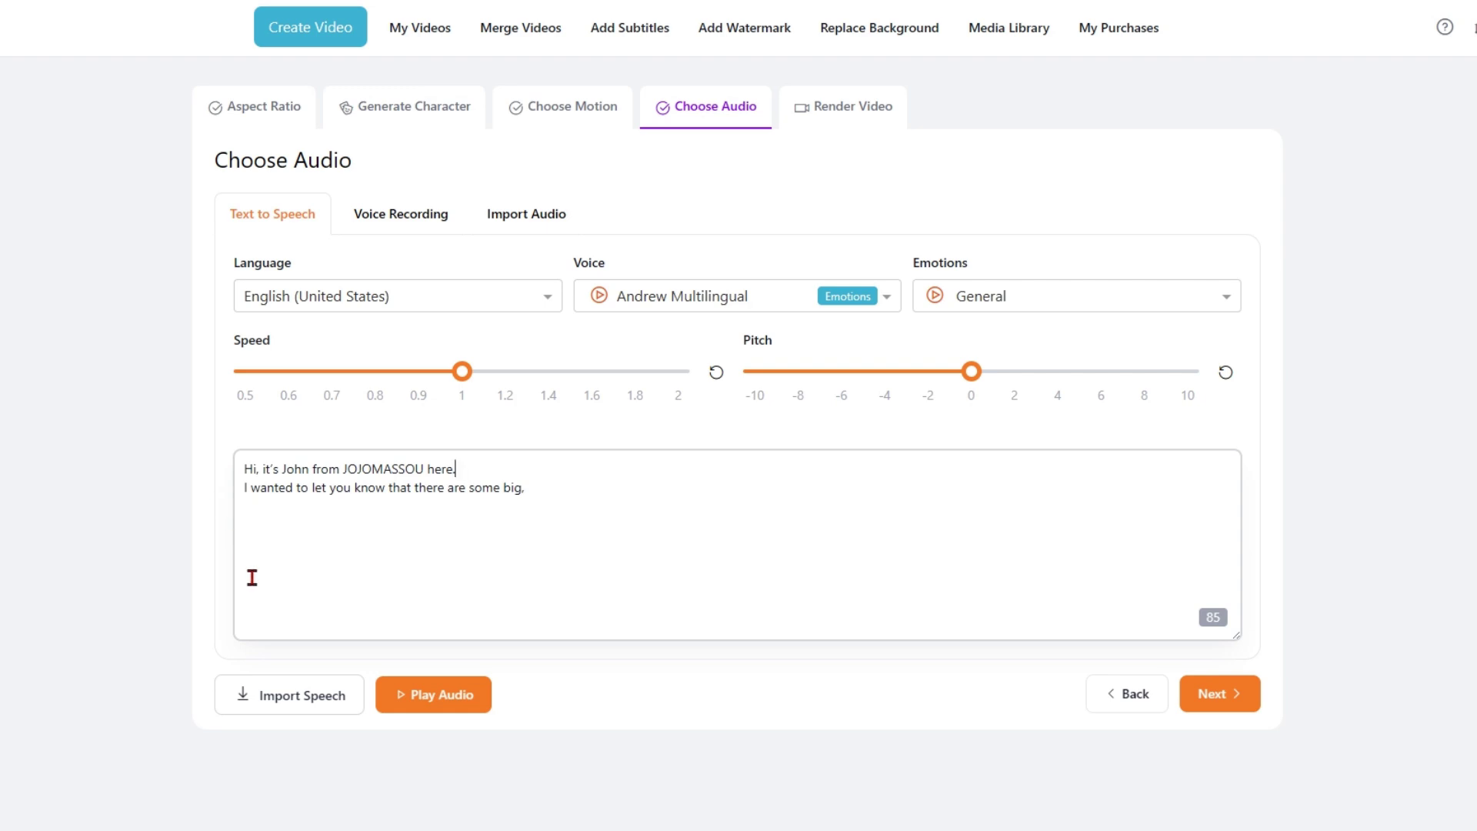
# Step: Import the speech for the script without break tags, listen to it, and close the audio player
pyautogui.click(315, 702)
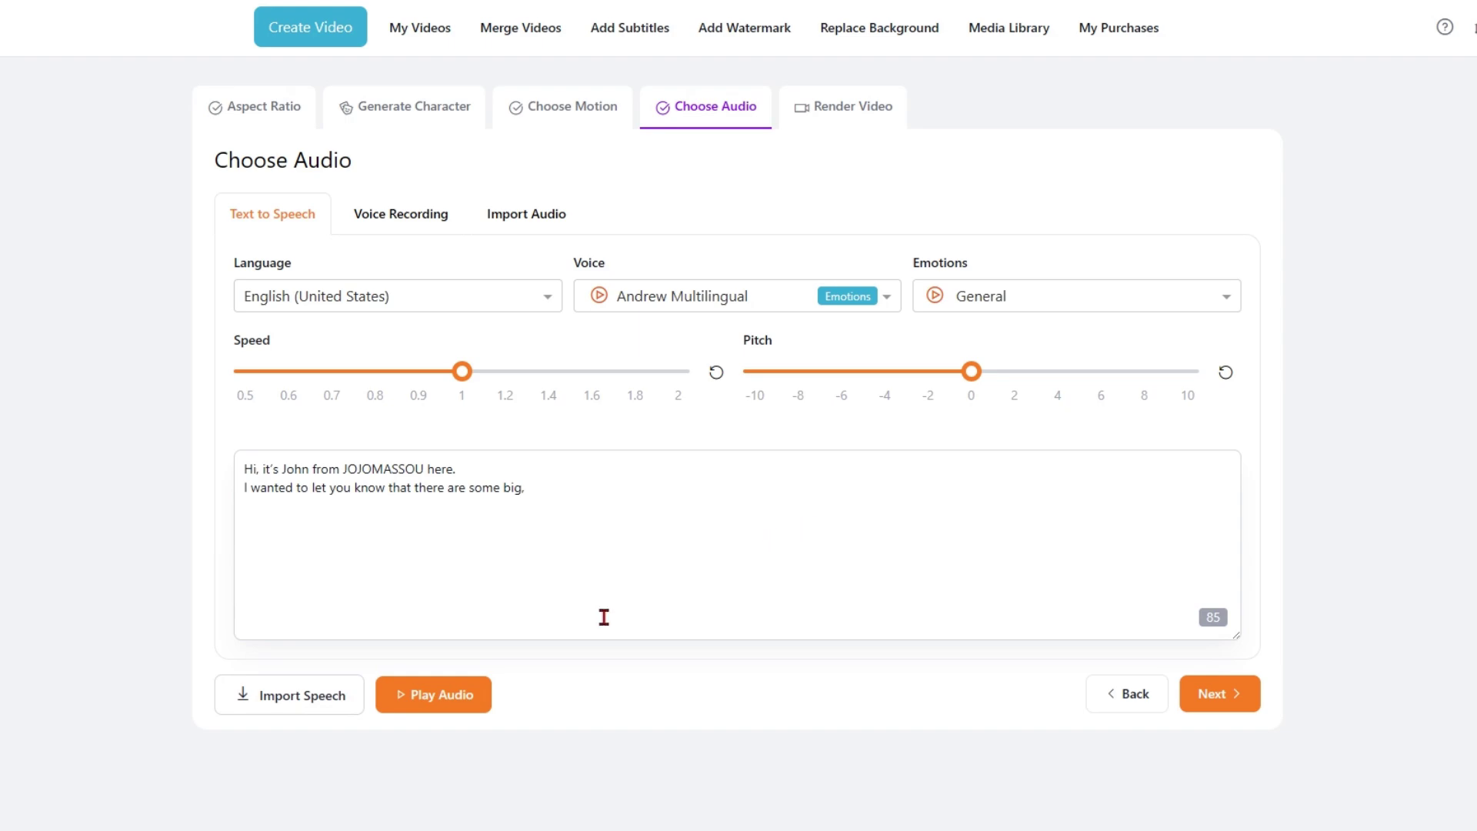
pyautogui.click(455, 702)
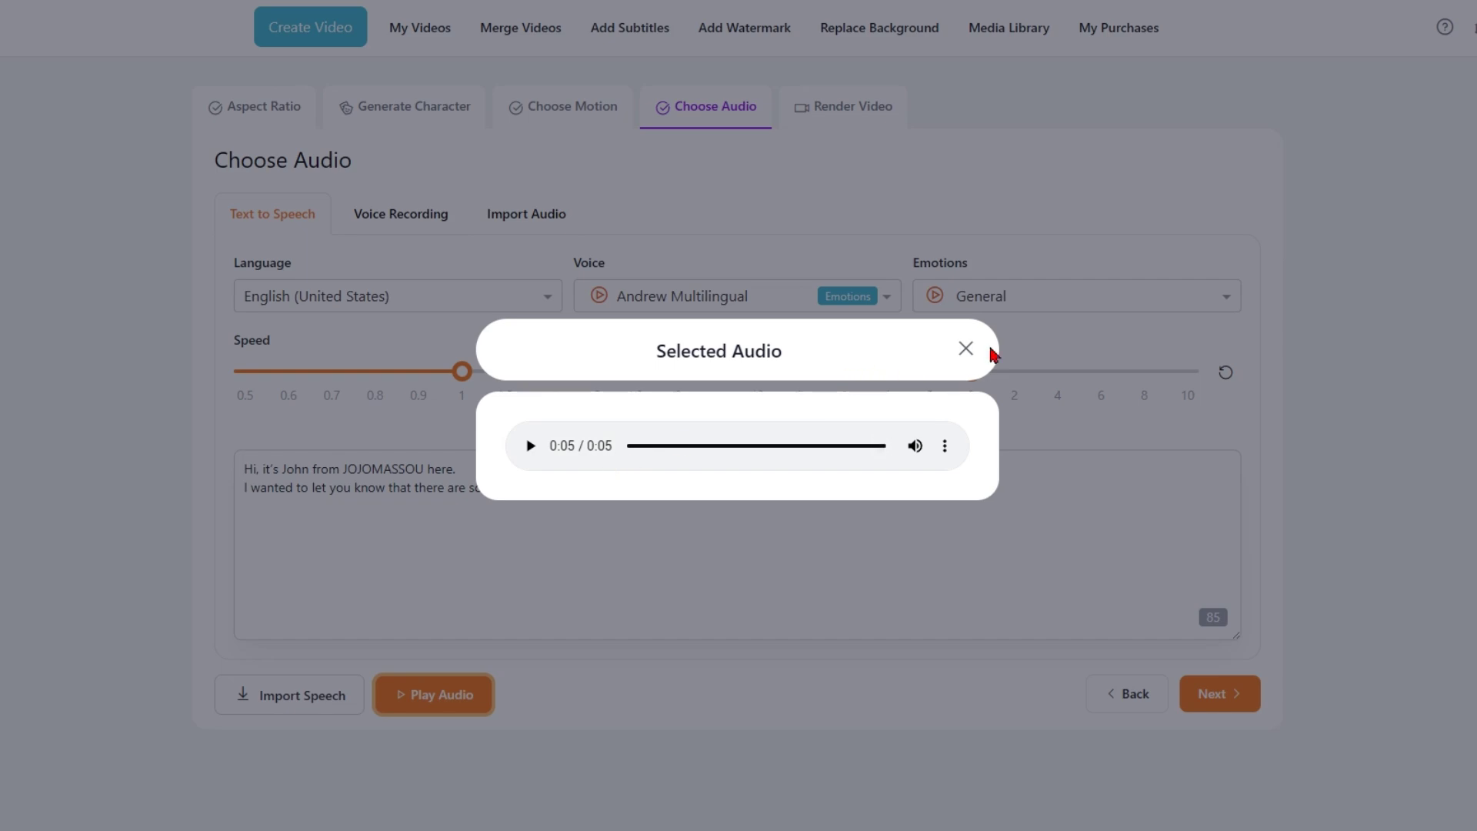
pyautogui.click(965, 350)
# Step: Insert two rows of six <break /> tags each between the greeting and the second sentence
pyautogui.click(502, 463)
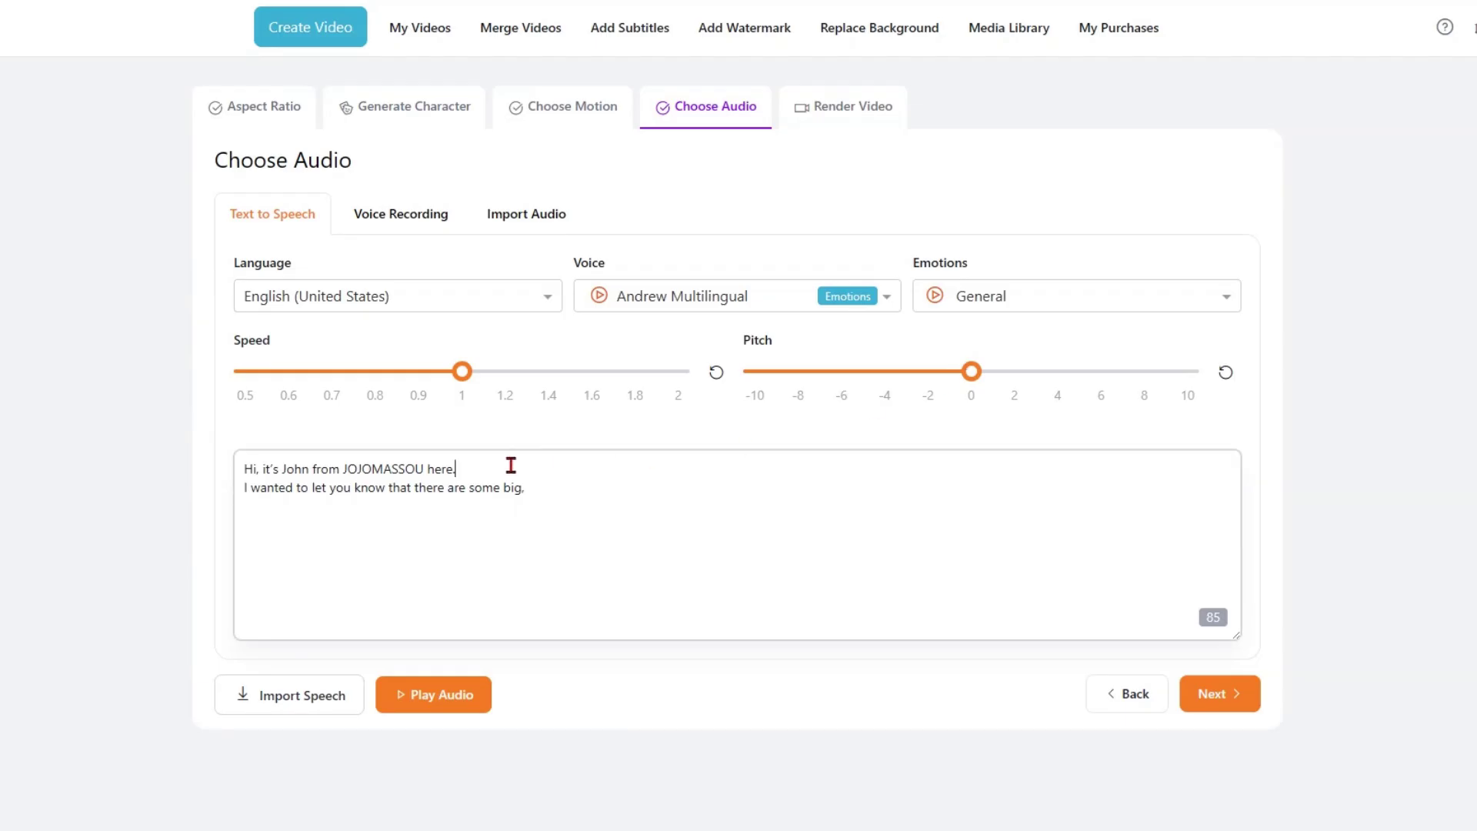
pyautogui.press('Return')
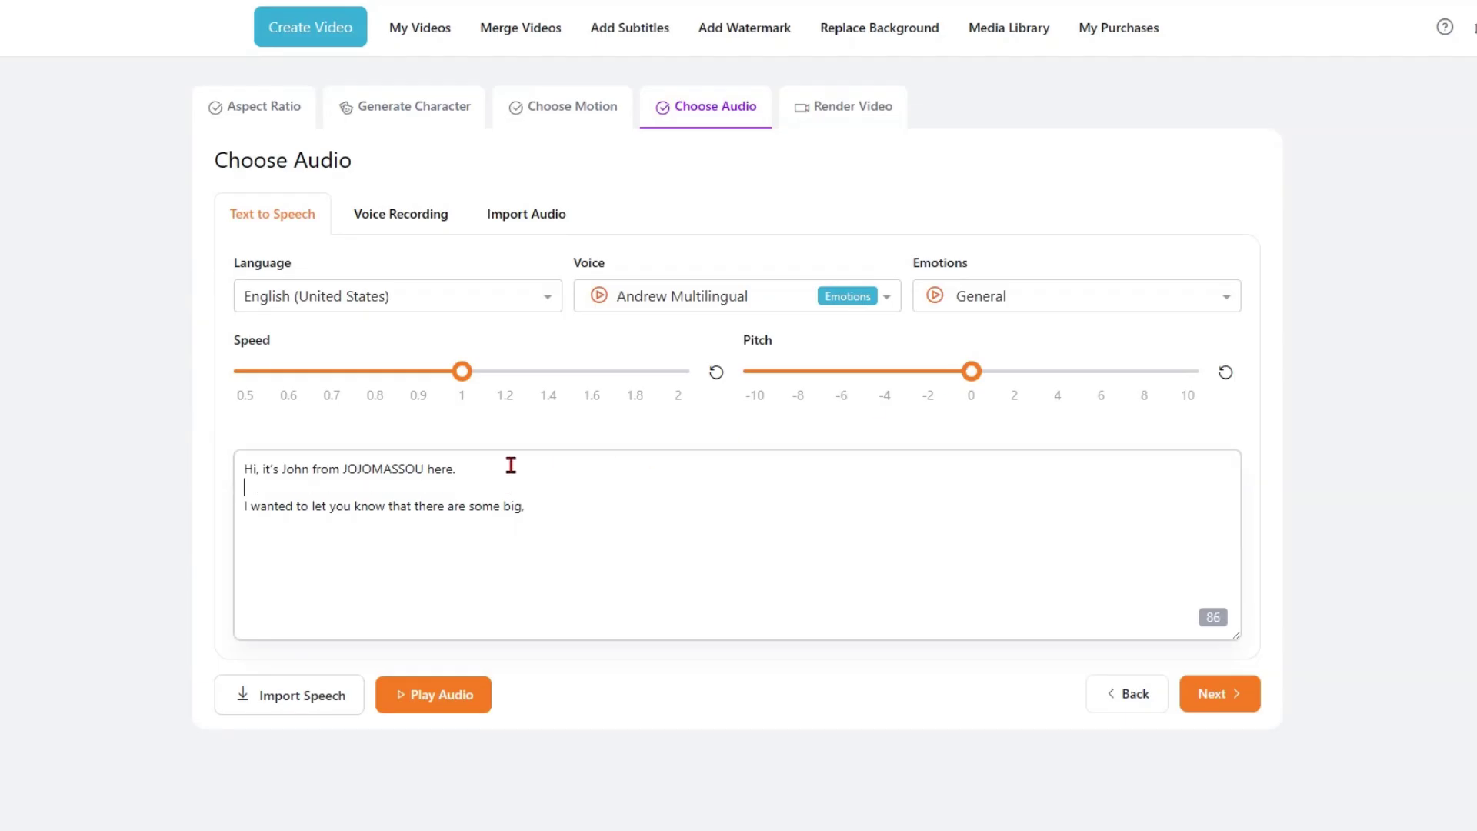
pyautogui.write('<break /><break /><break /><break /><break /><break />')
pyautogui.press('Return')
pyautogui.write('<break /><break /><break /><break /><break /><break />')
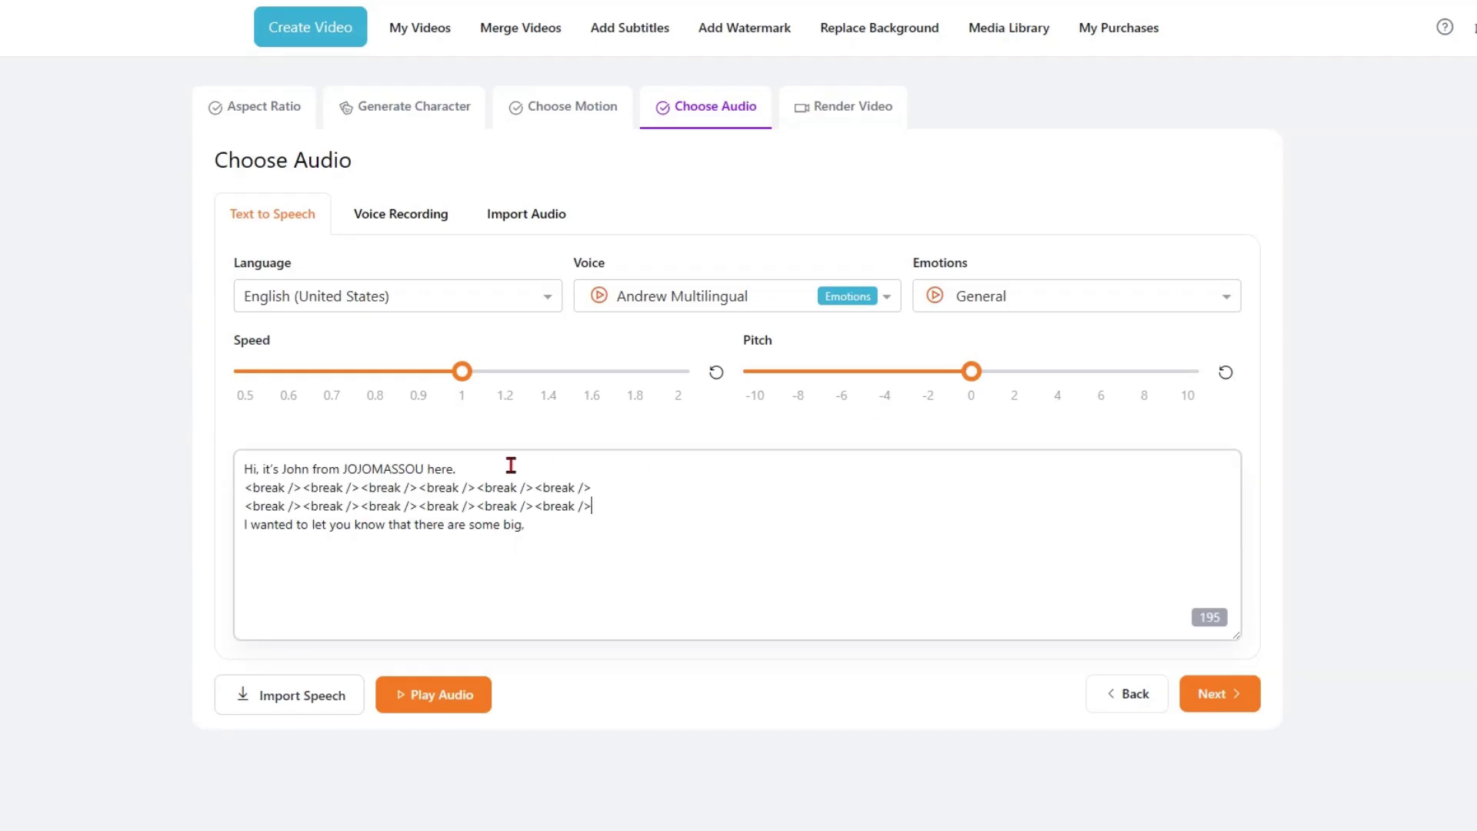
# Step: Add a row of six <break /> tags above the greeting and another below the last sentence
pyautogui.click(244, 470)
pyautogui.press('Return')
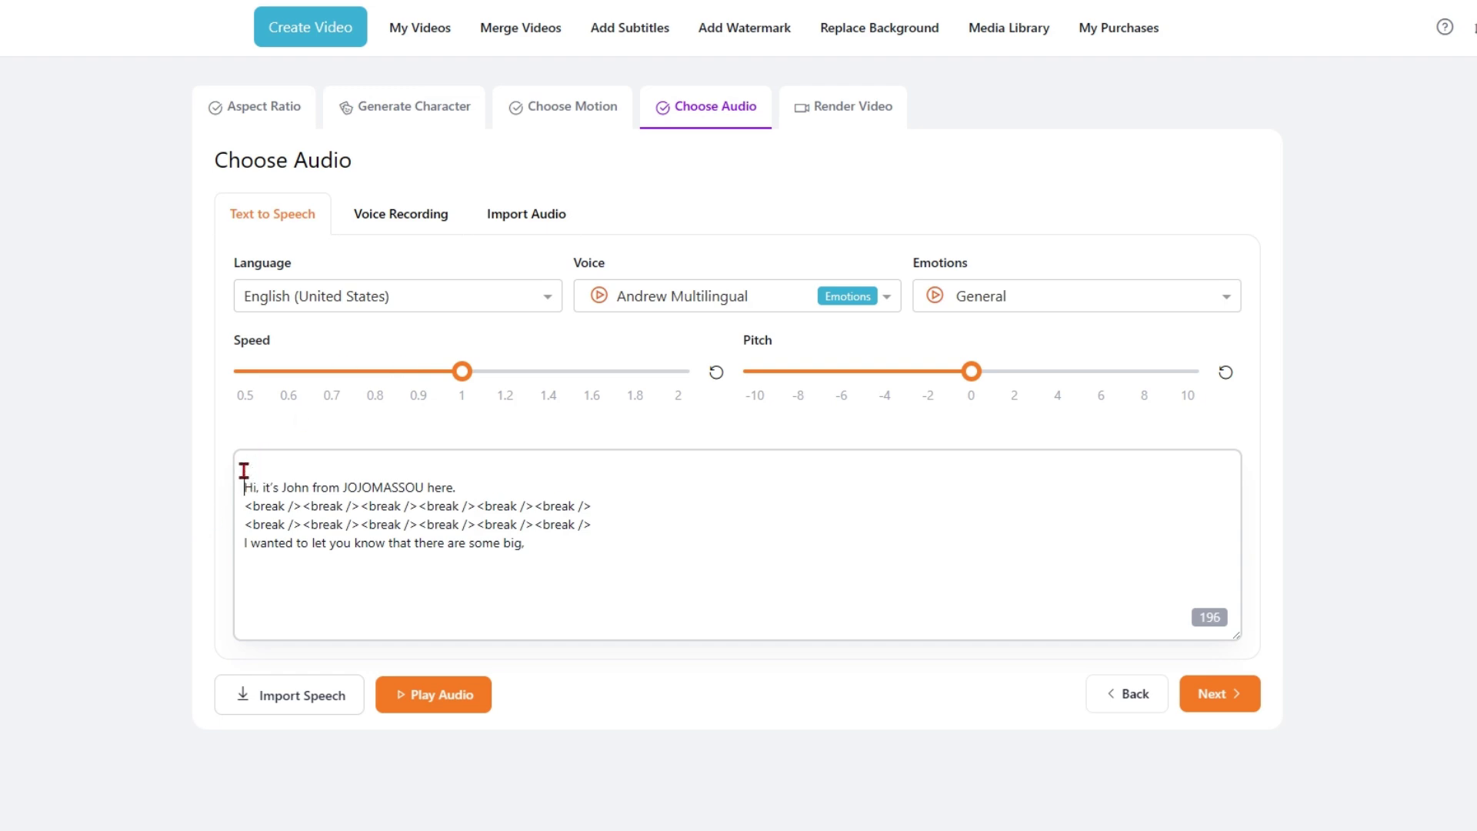
pyautogui.click(290, 465)
pyautogui.write('<break /><break /><break /><break /><break /><break />')
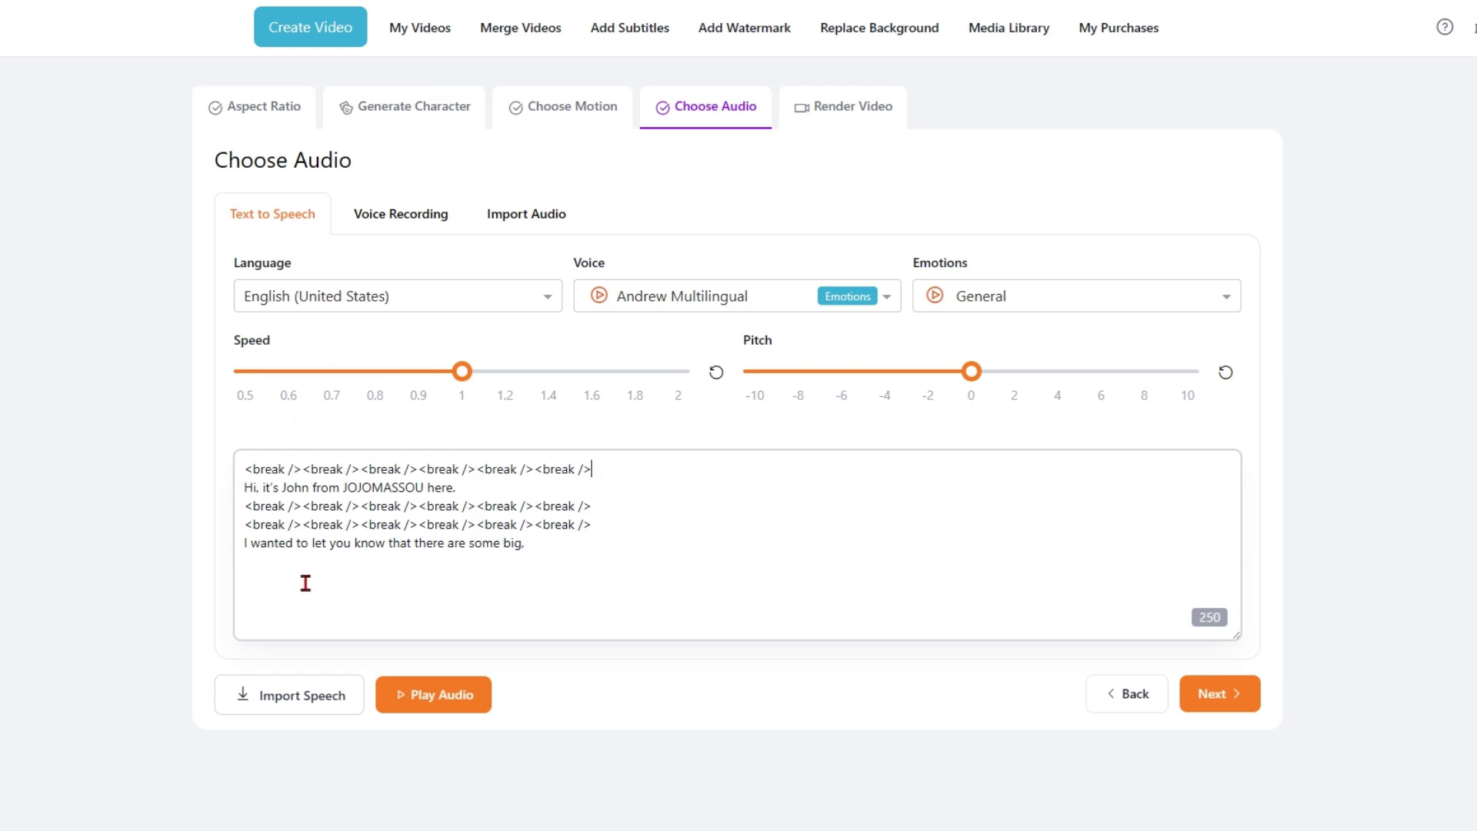
pyautogui.click(568, 542)
pyautogui.press('Return')
pyautogui.write('<break /><break /><break /><break /><break /><break />')
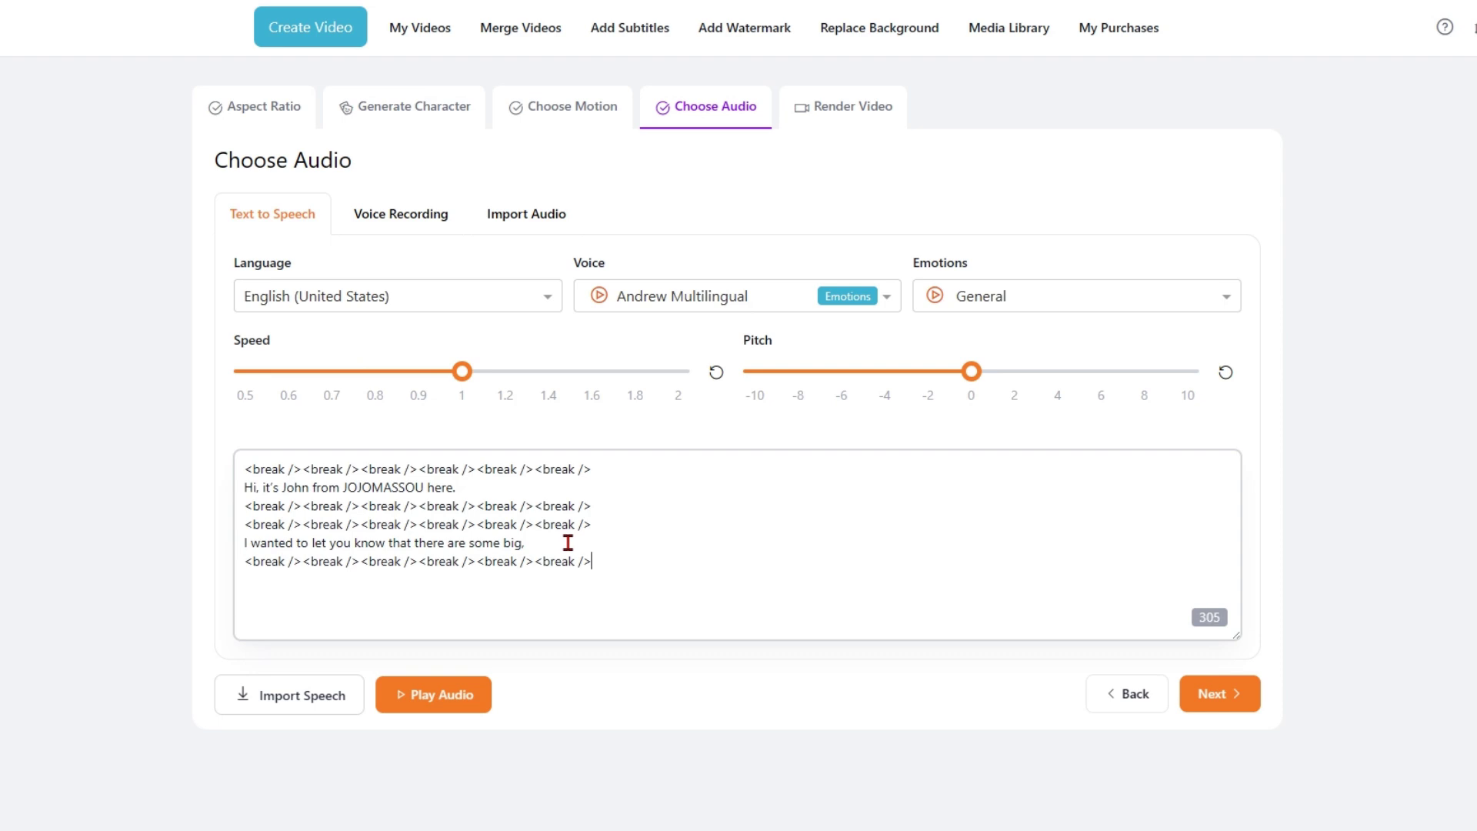
# Step: Import the speech for the script with break tags, play it, and close the audio player
pyautogui.click(313, 696)
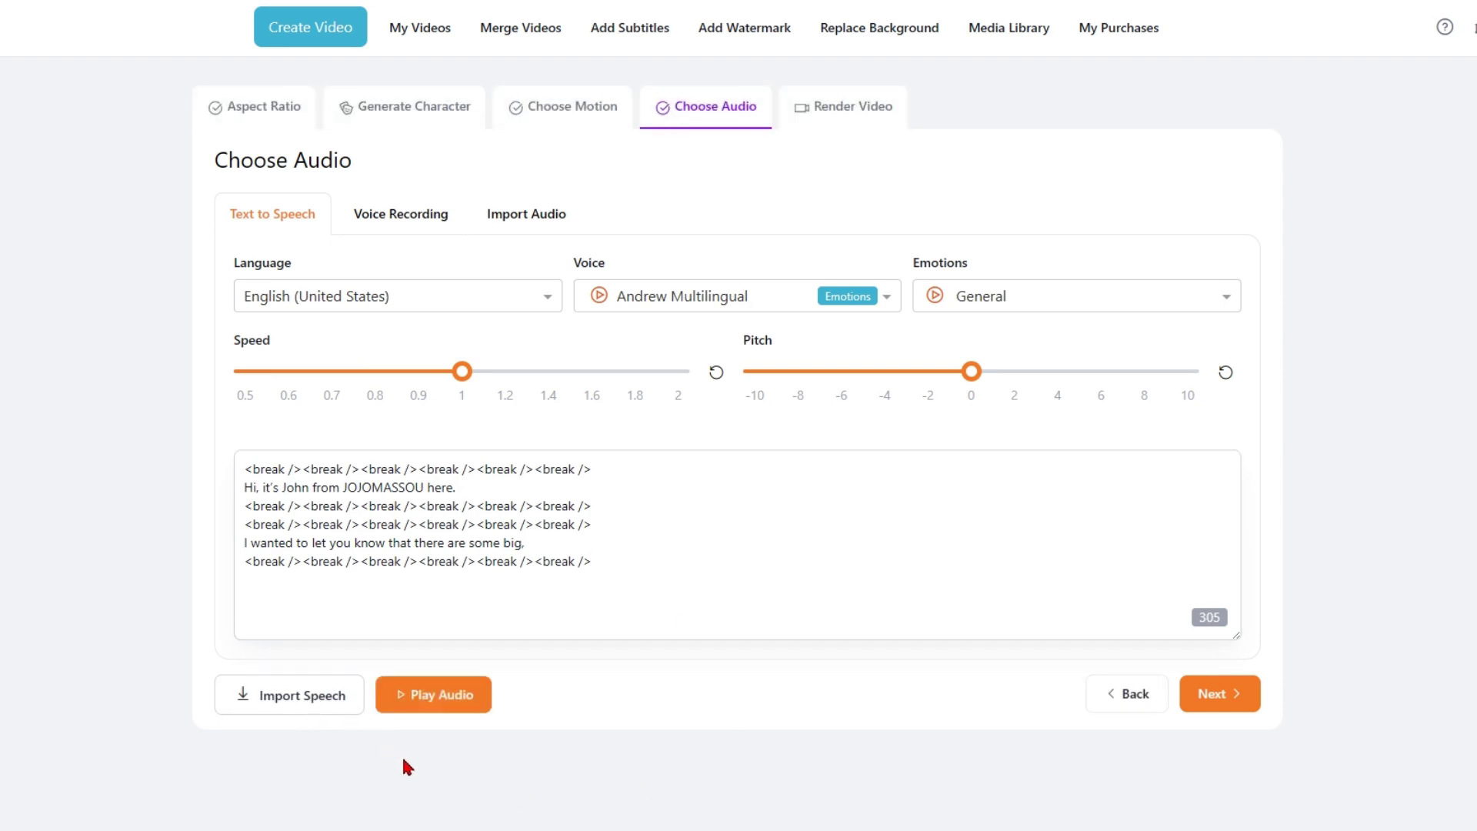
pyautogui.click(431, 696)
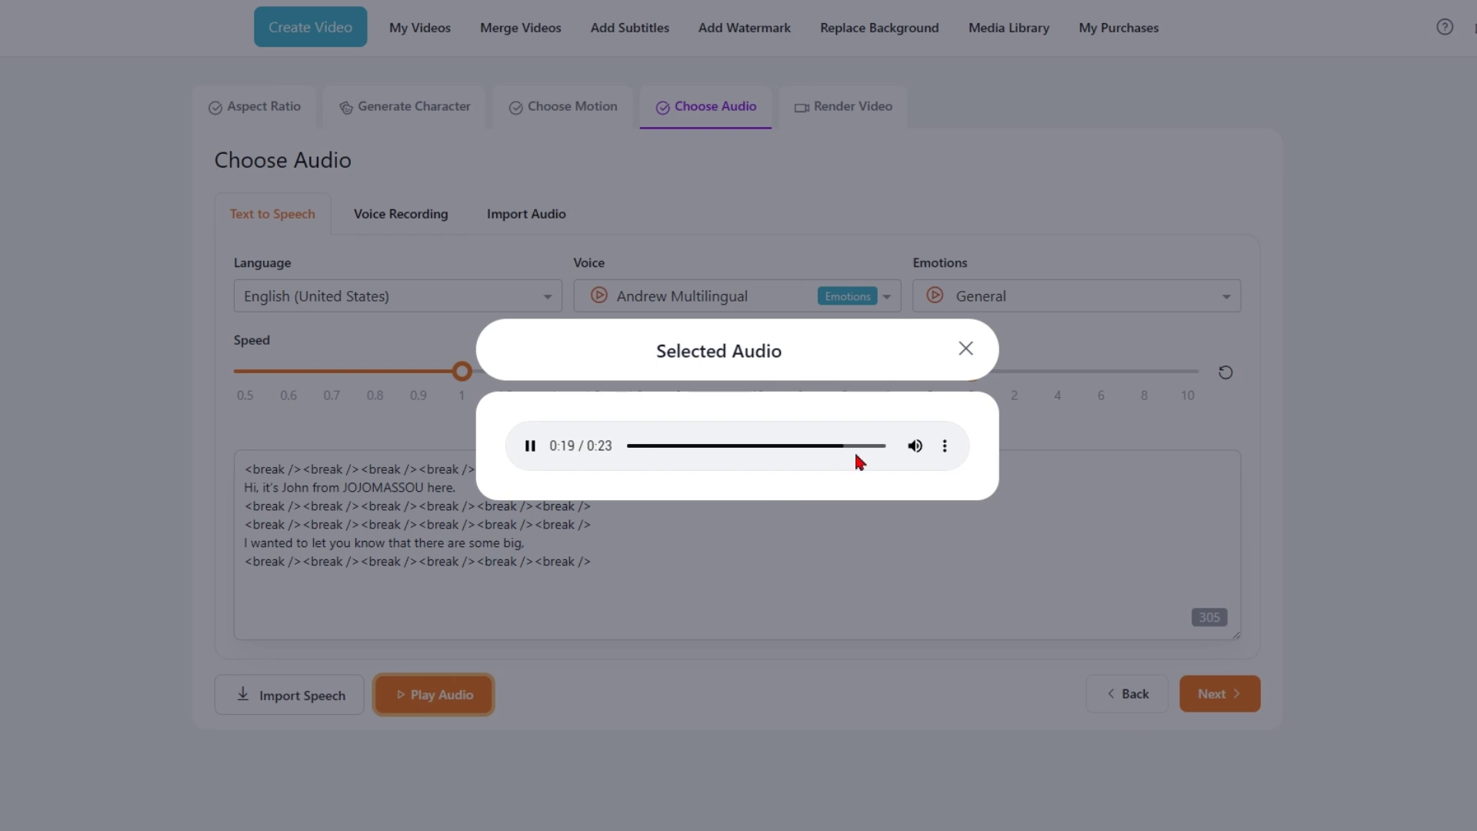
pyautogui.click(967, 350)
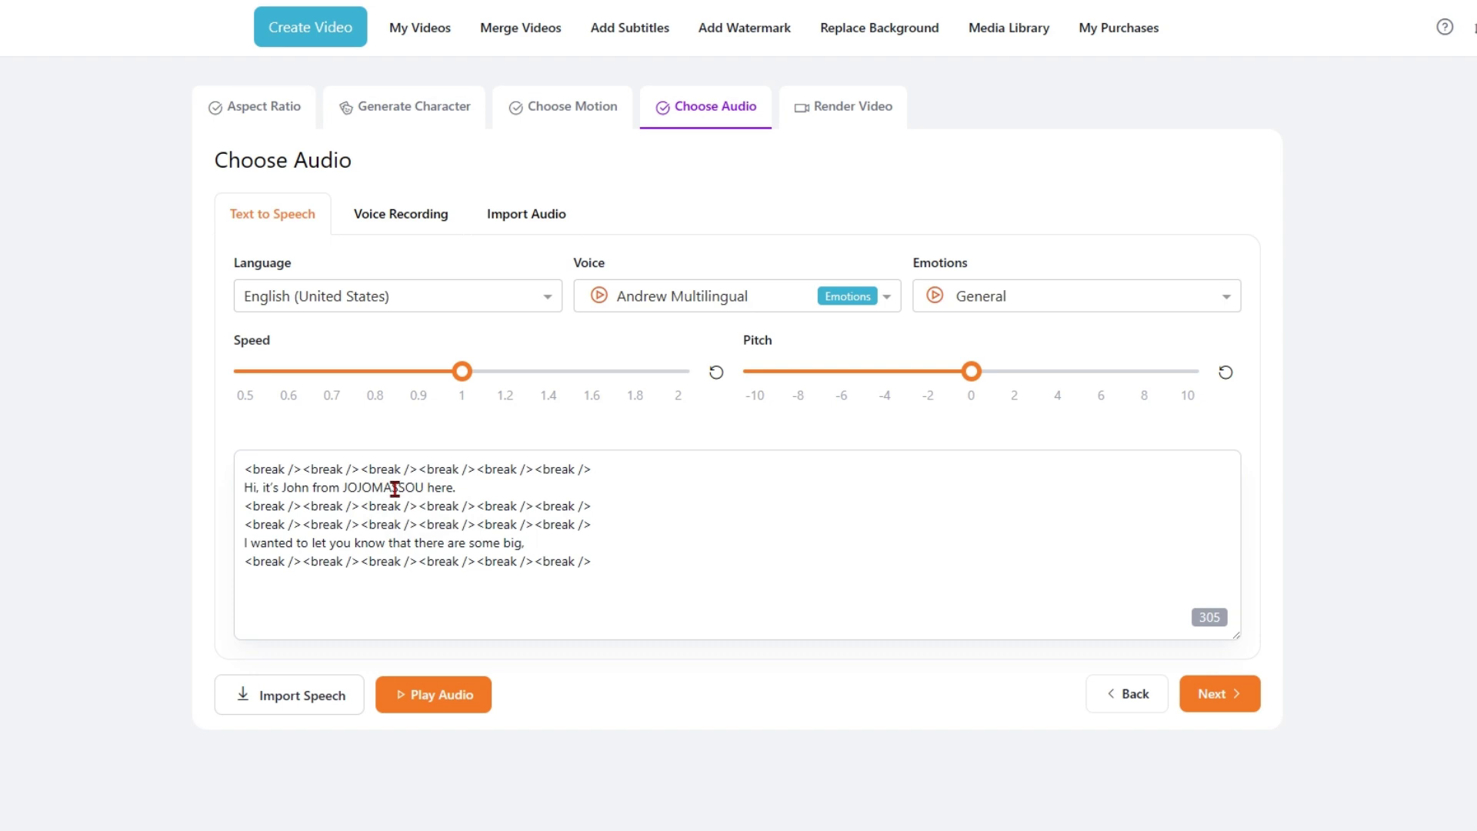
# Step: Split "JOJOMASSOU" in the greeting with a space so it reads "JOJO MASSOU"
pyautogui.moveTo(429, 488); pyautogui.dragTo(343, 488)
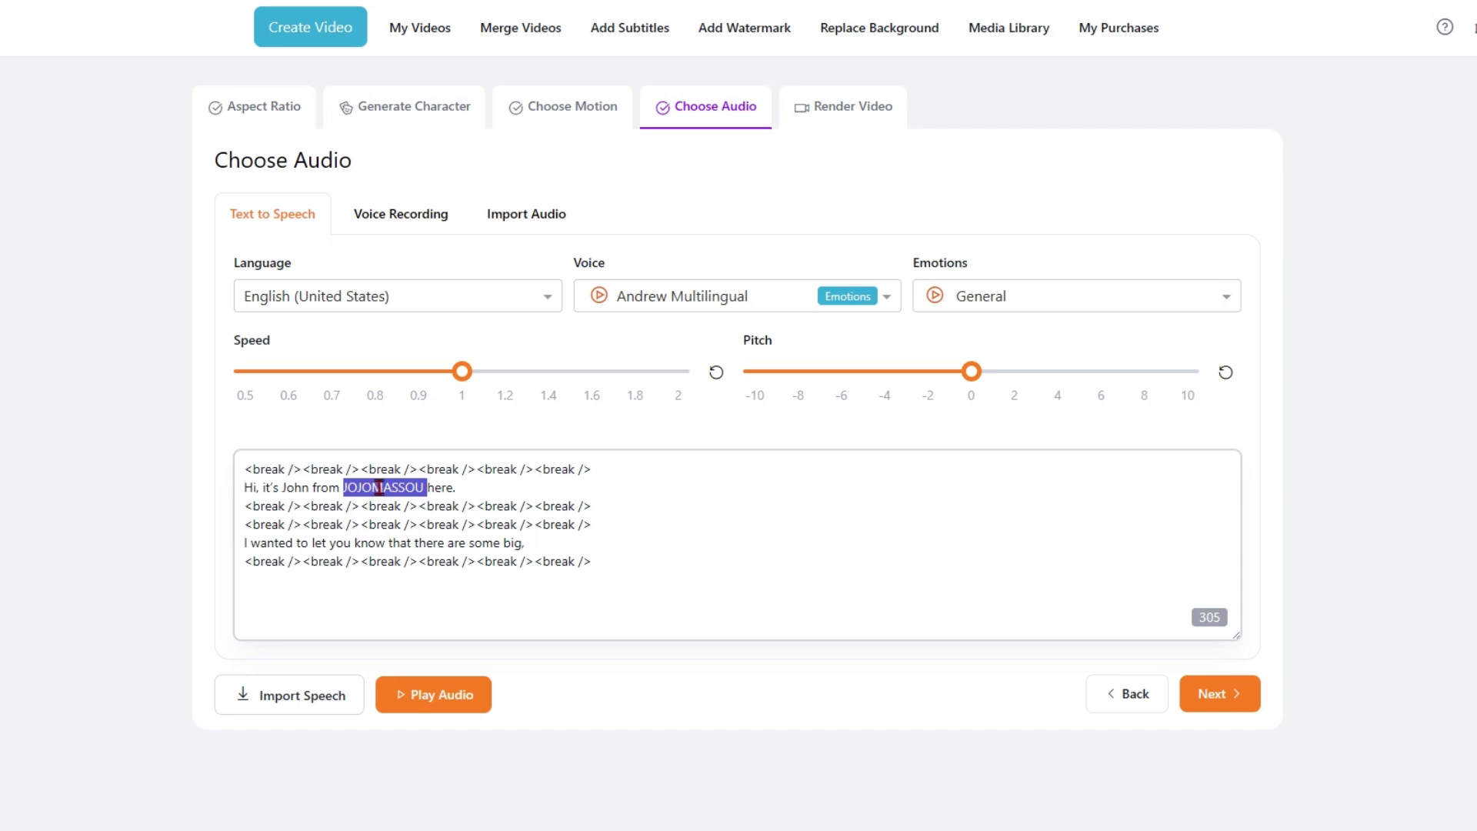
pyautogui.click(372, 488)
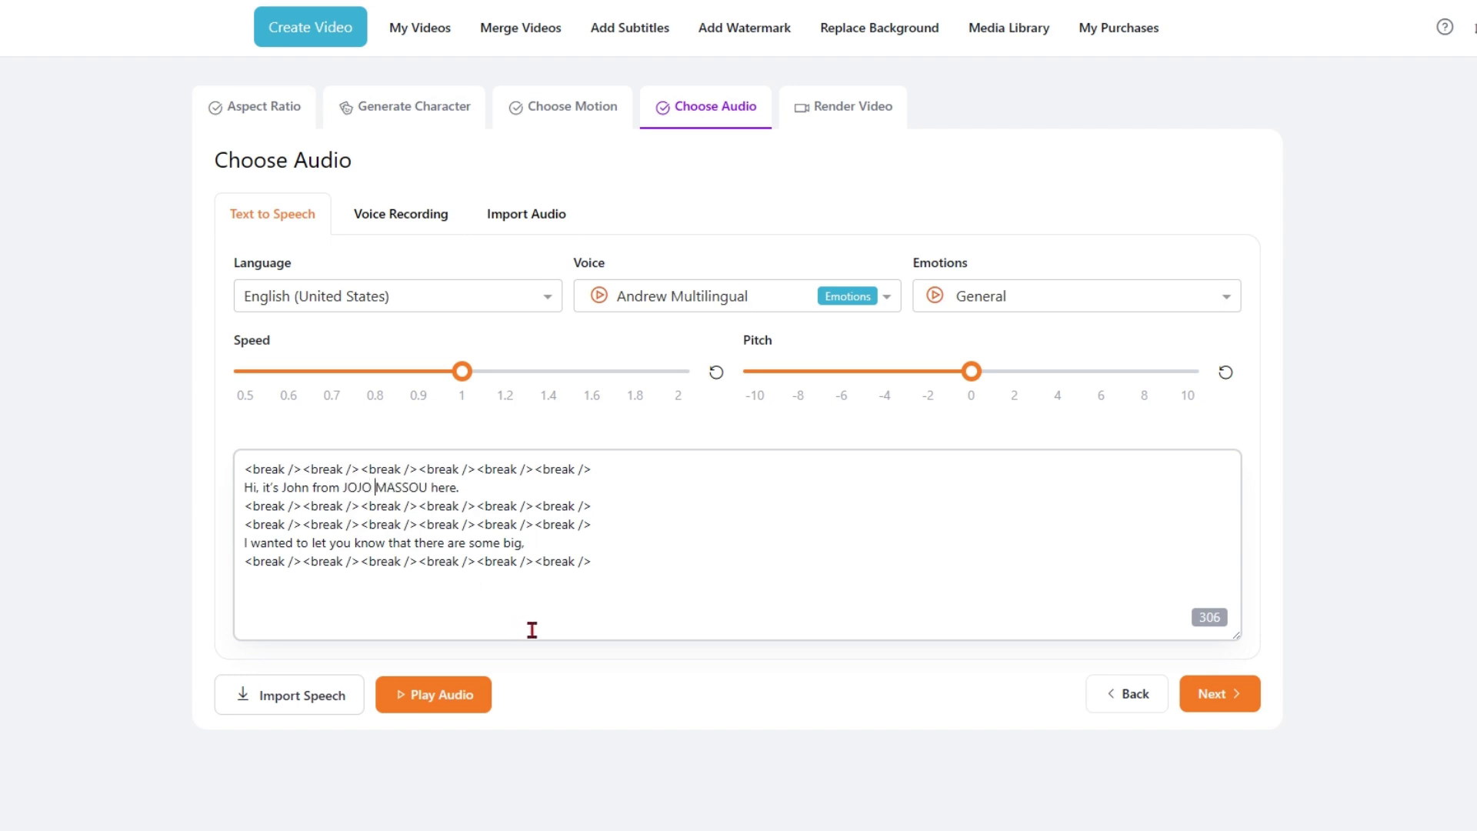